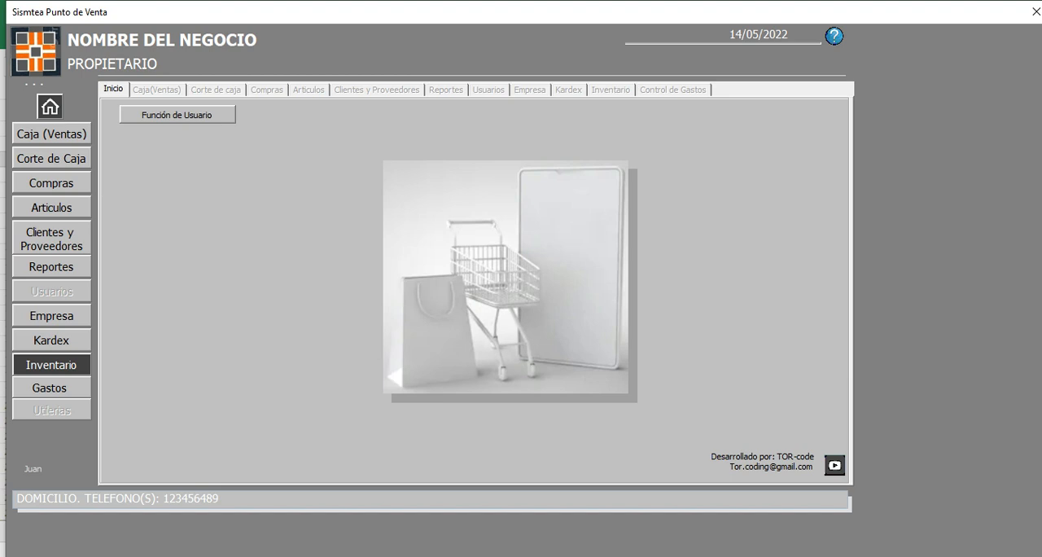
Step: Switch to the Contenido.txt notes in Notepad, review the three update items, and move the window aside
click(283, 555)
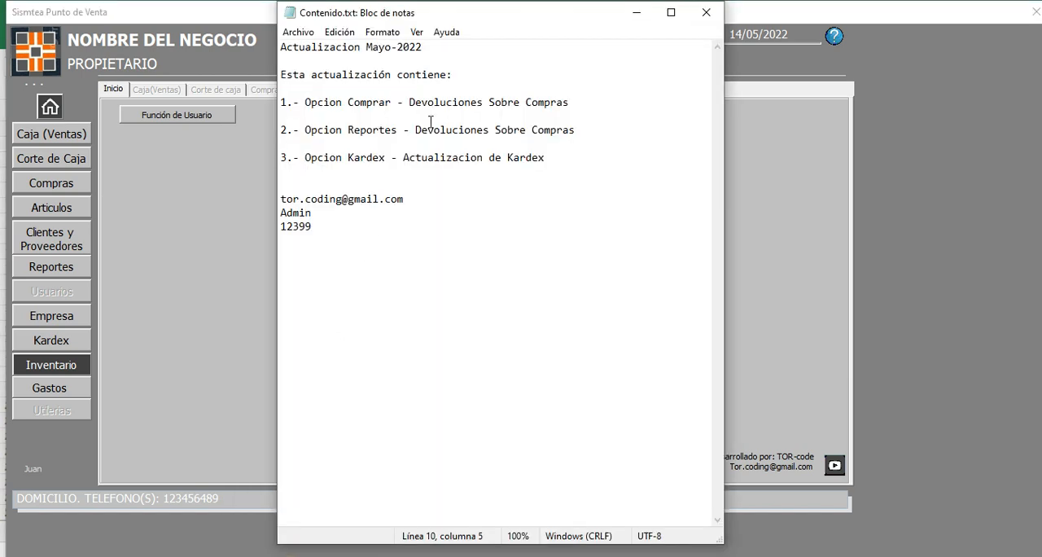
drag(281, 102, 558, 160)
click(580, 280)
drag(499, 14, 692, 14)
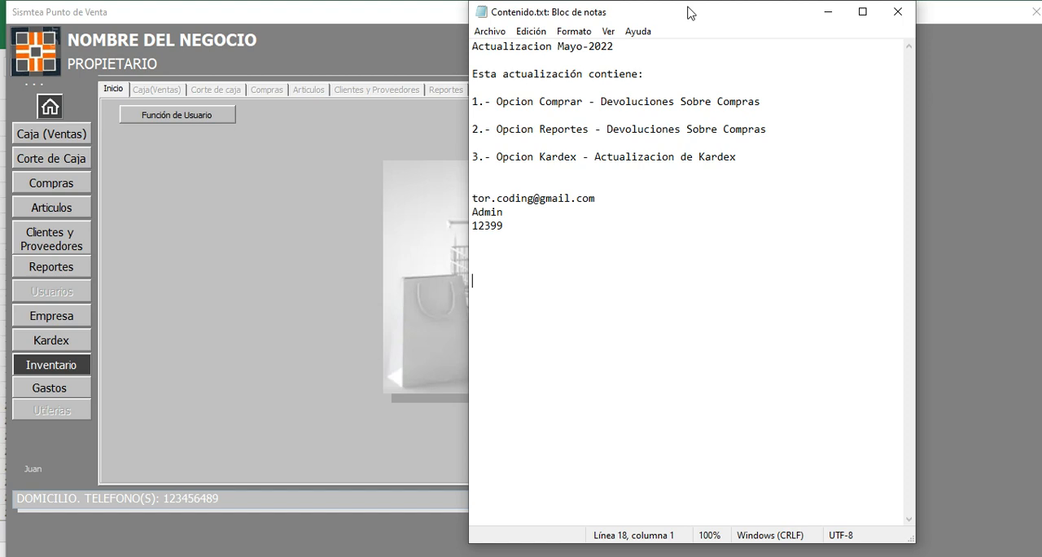
Step: Delete the blank lines at the end of the notes and highlight "Opcion Comprar" in the first item
key(BackSpace)
key(BackSpace)
key(BackSpace)
key(BackSpace)
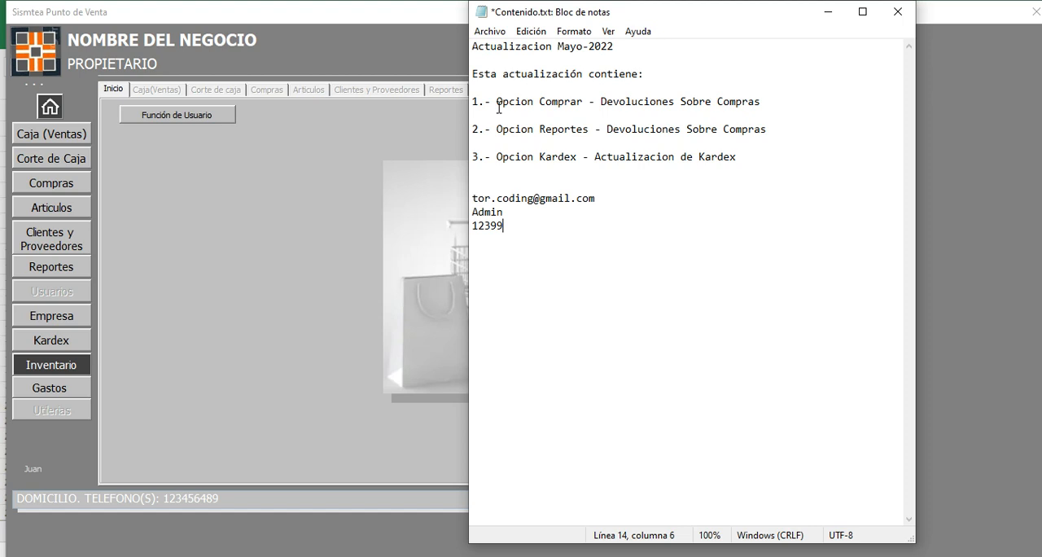
drag(498, 101, 588, 102)
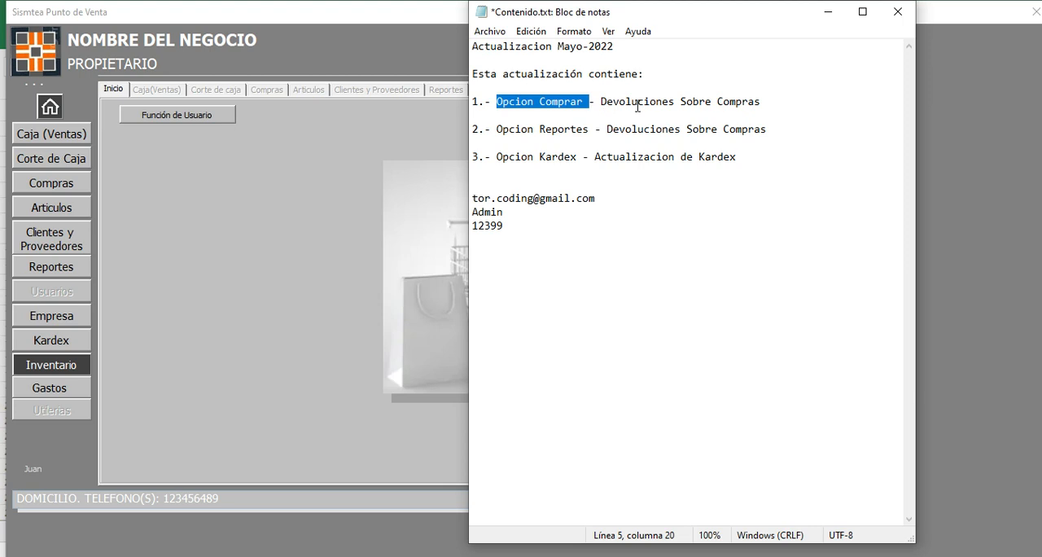
Step: Return to the point of sale system, open the purchases section, and clear the loaded purchase data
click(52, 184)
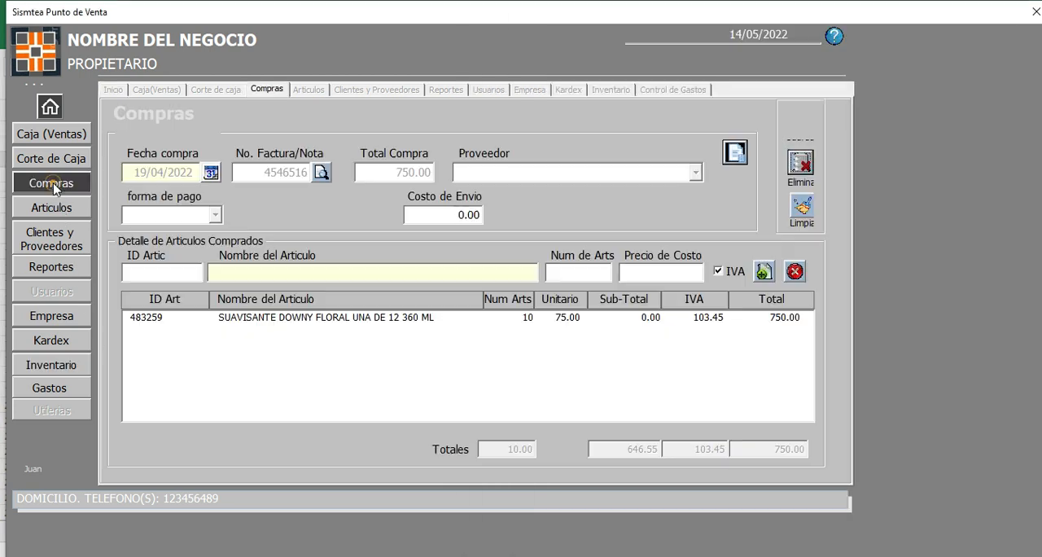
click(322, 172)
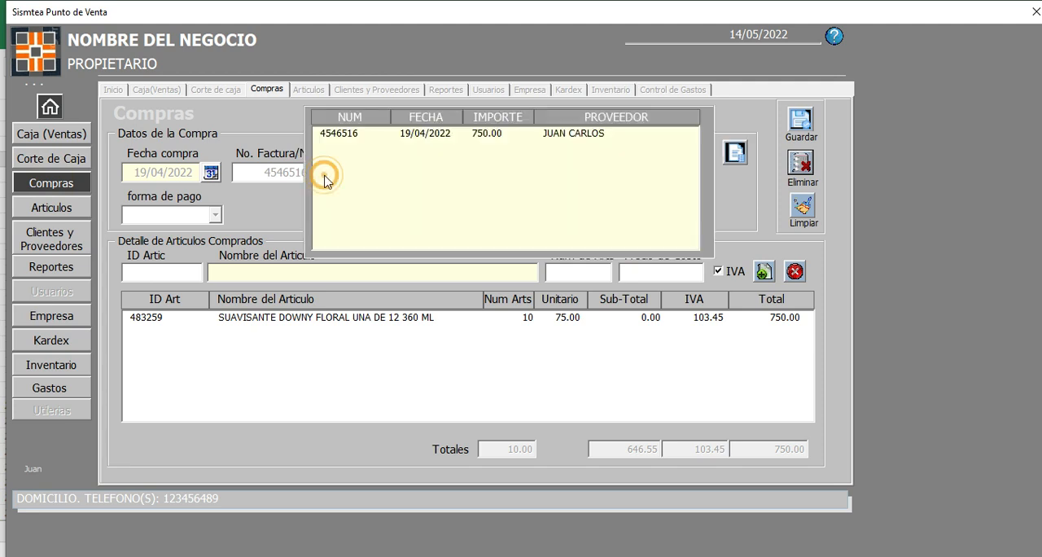
click(730, 196)
click(802, 206)
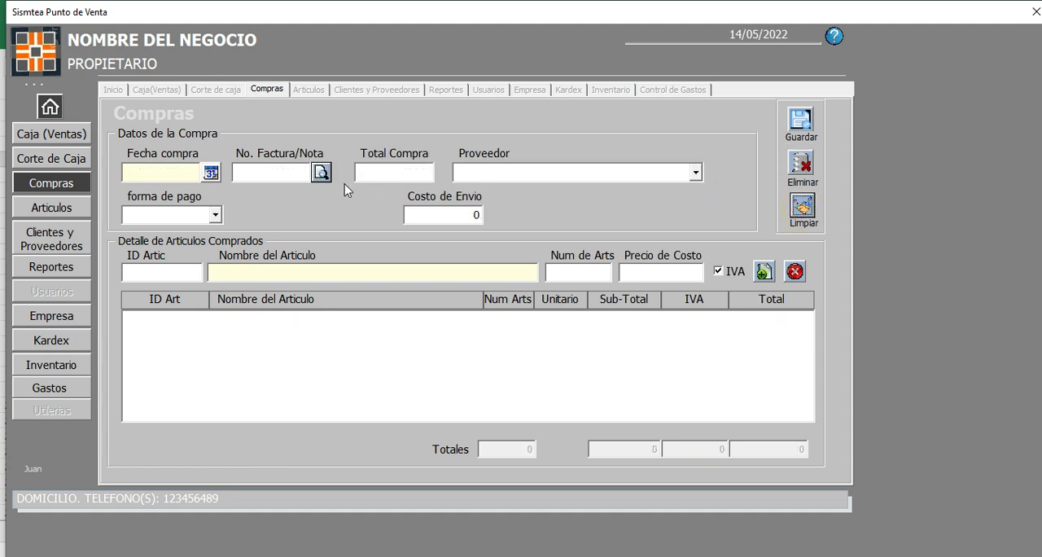
Step: Load the MELCO VERA purchase dated 28/04/2022 from the invoice list and open its purchase returns register
click(321, 174)
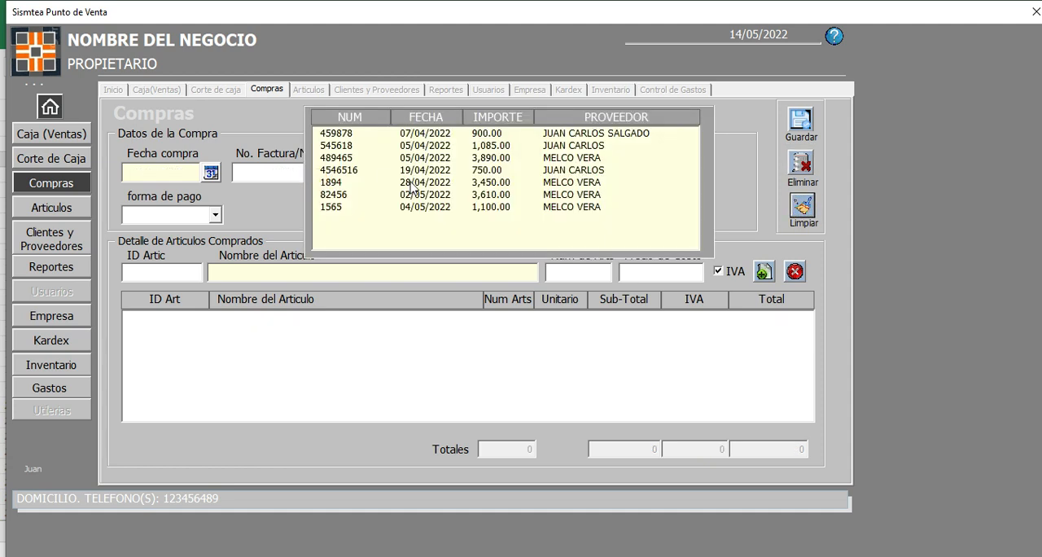
double_click(428, 183)
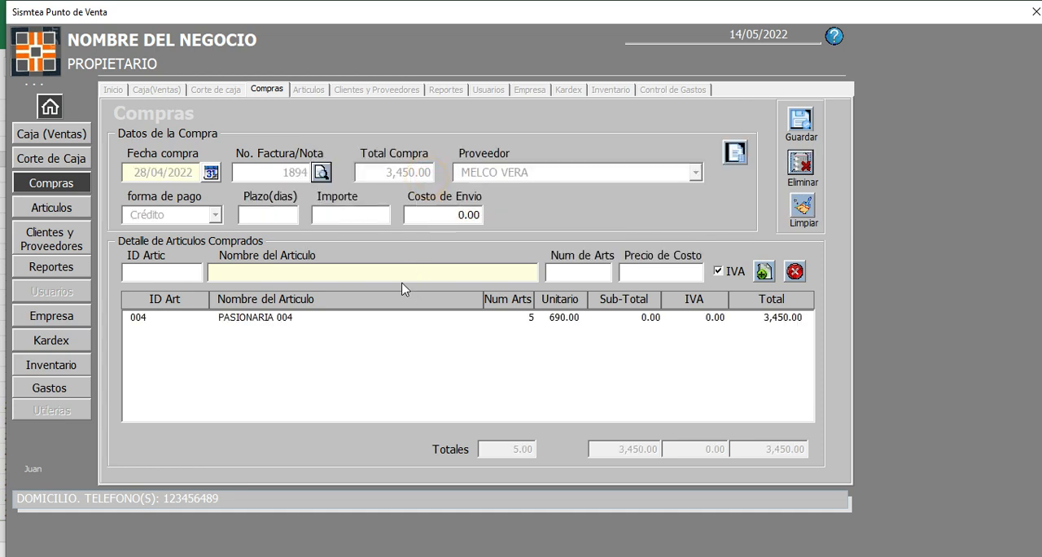
click(736, 155)
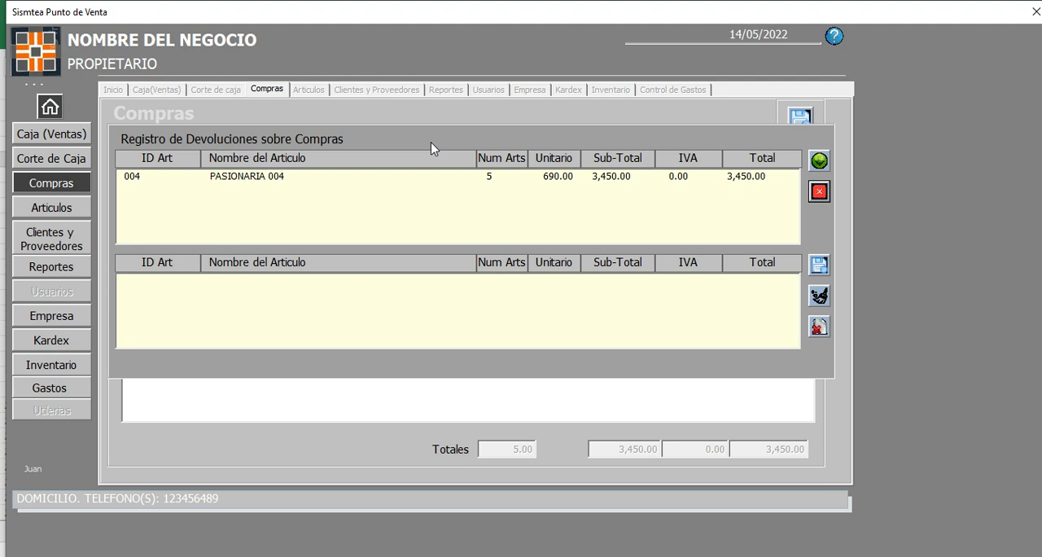
Step: Add the PASIONARIA 004 article from the purchase to the list of articles being returned
click(306, 177)
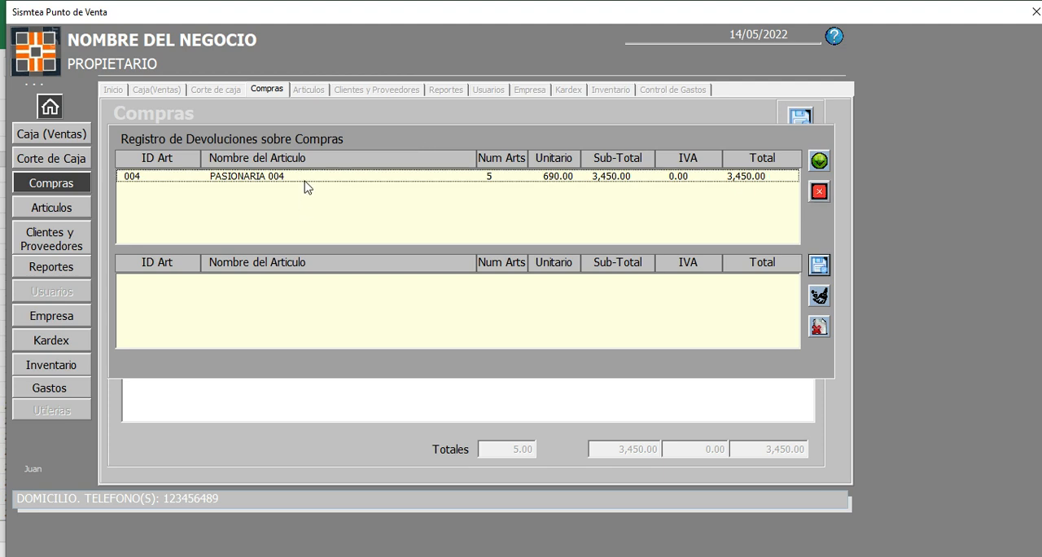
click(309, 176)
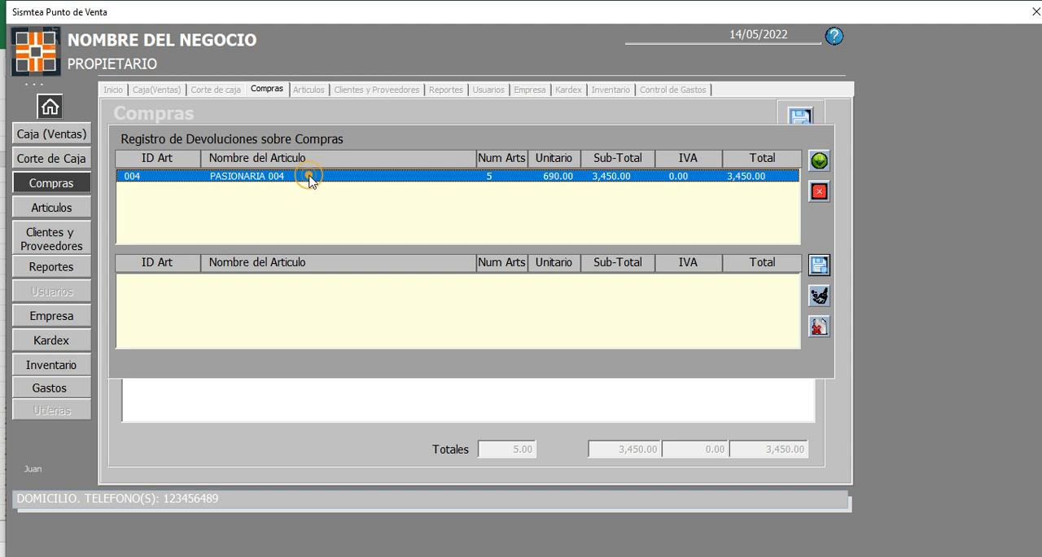
click(818, 162)
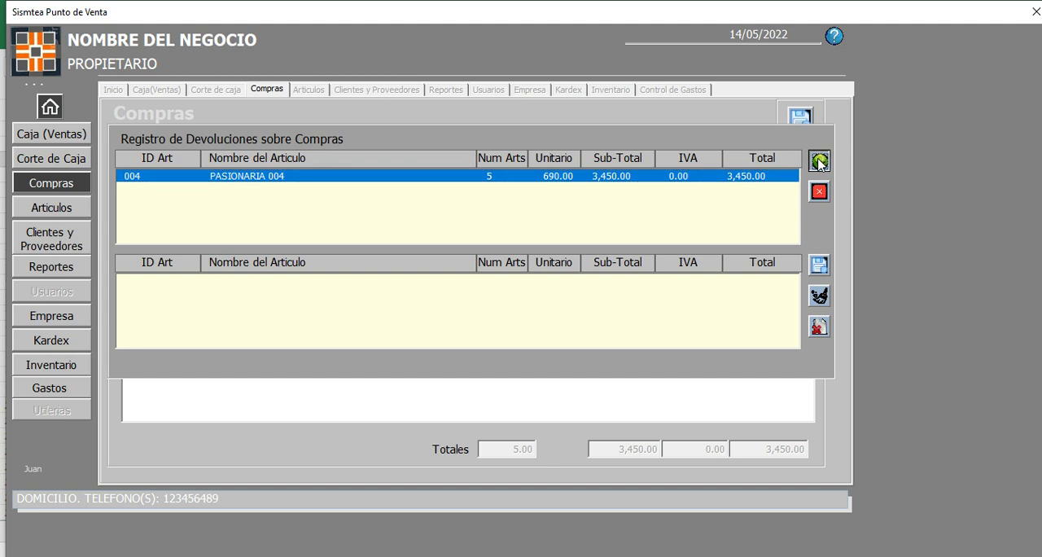
Step: Clear the whole return list and add the PASIONARIA 004 article to it again
click(688, 284)
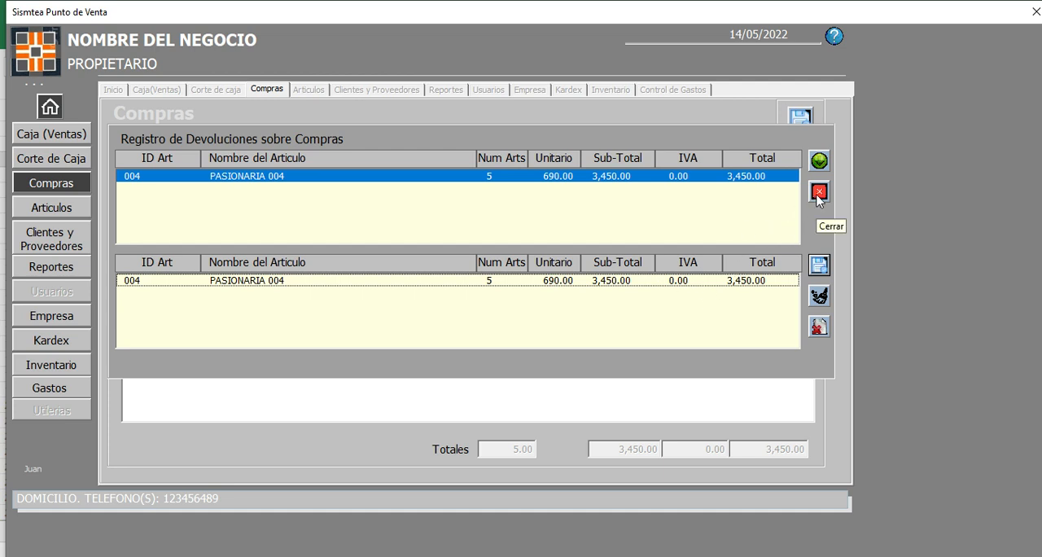
click(817, 298)
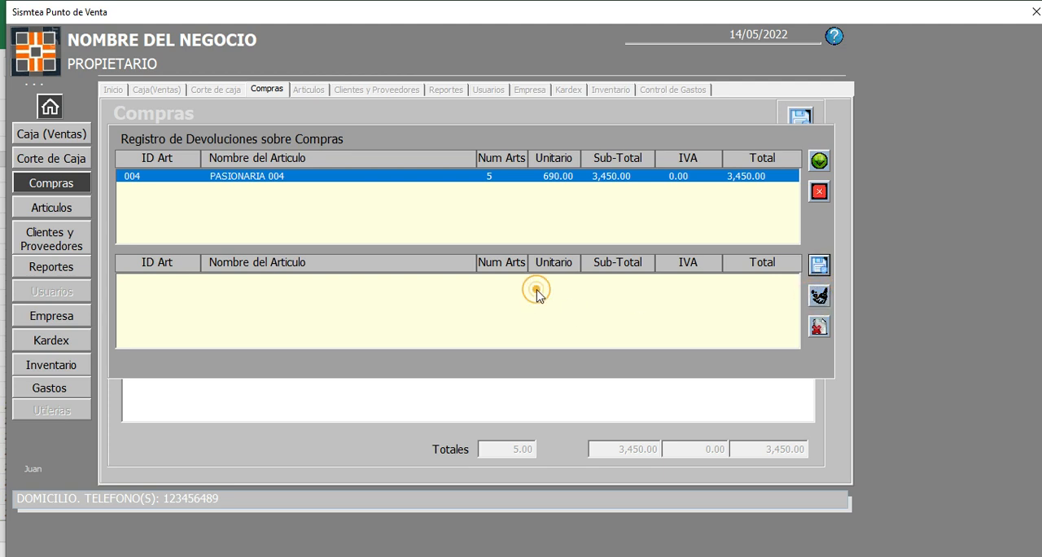
click(819, 162)
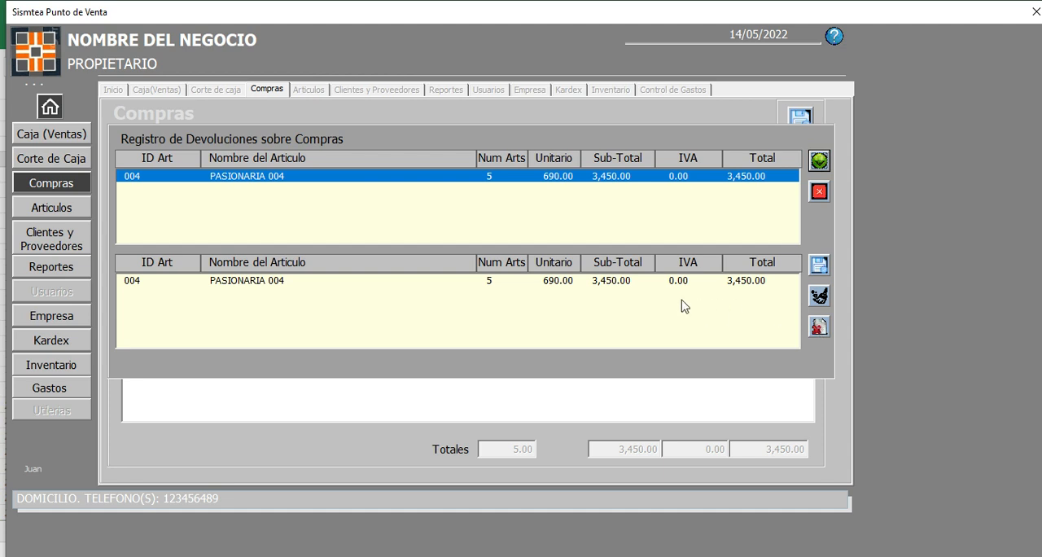
Step: Delete the selected PASIONARIA 004 line from the return list and add the article back
click(637, 281)
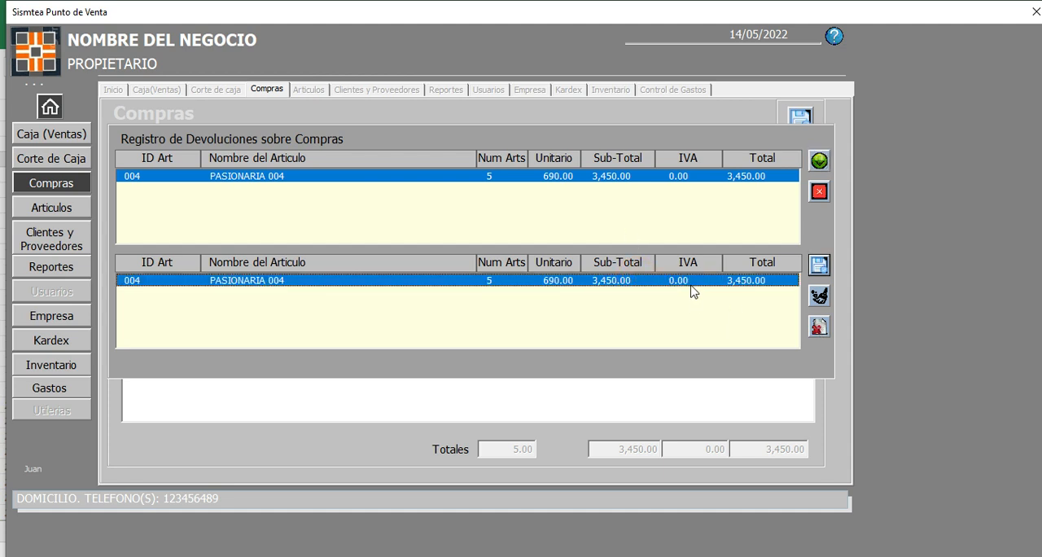
click(819, 327)
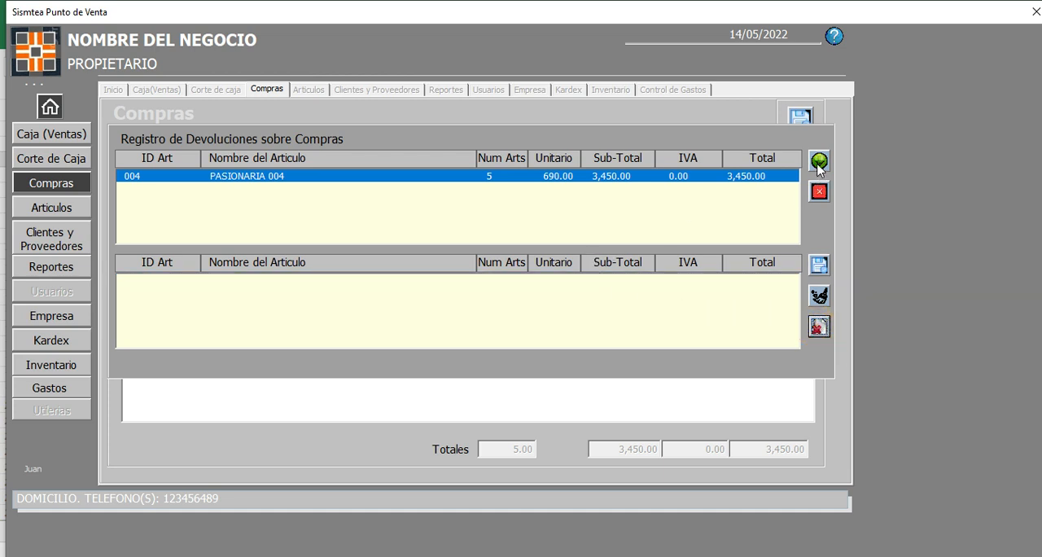
click(819, 161)
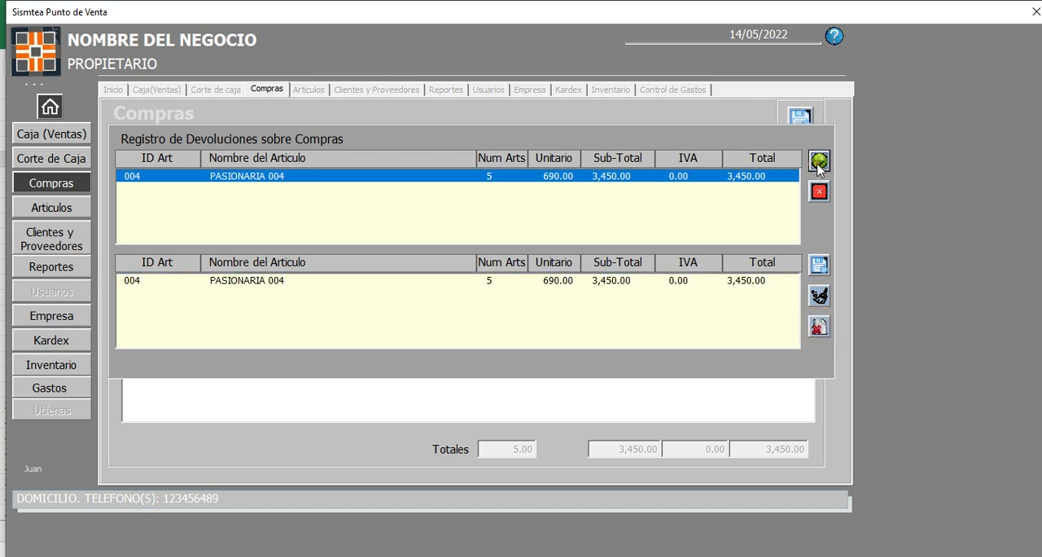
Step: Save the return for the current purchase and close the purchase returns register
click(819, 266)
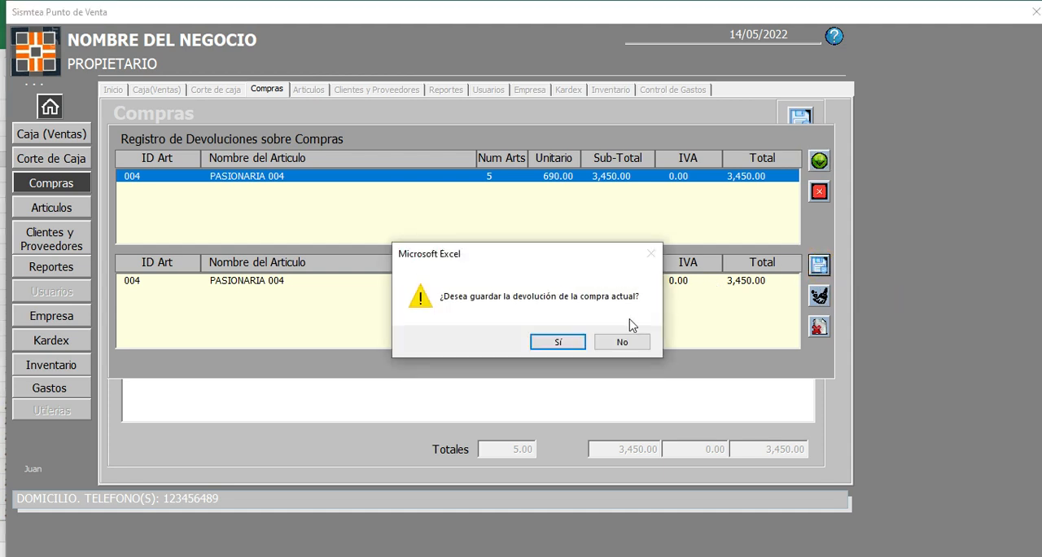
click(574, 344)
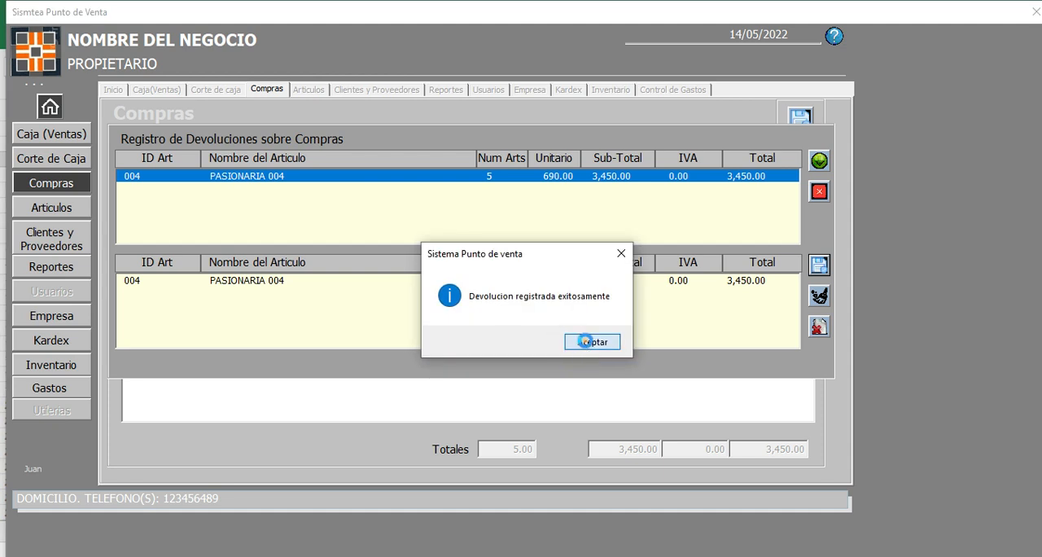
click(580, 343)
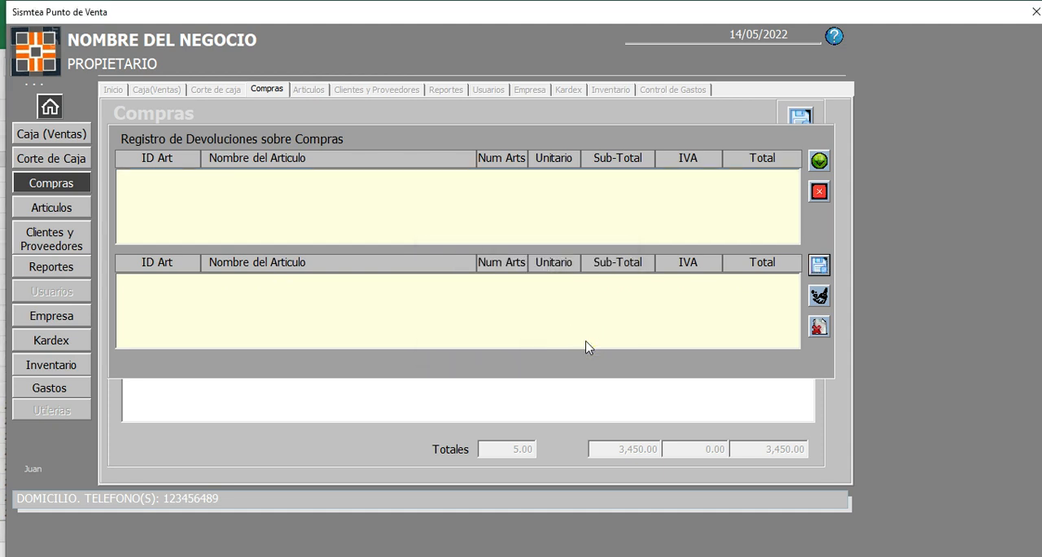
click(819, 191)
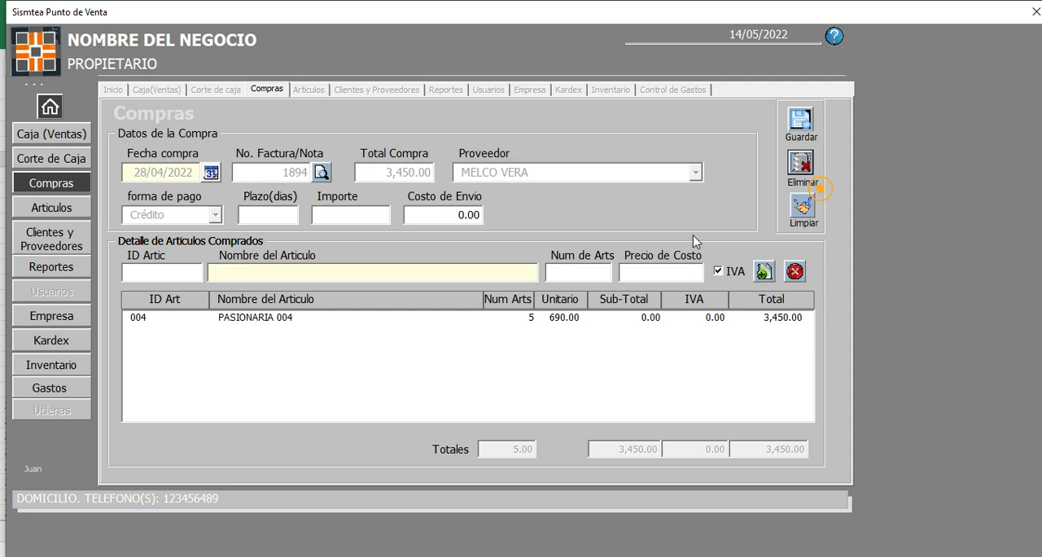
Step: Clear the form, reload the purchase dated 28/04/2022, and check which articles its returns register still offers
click(804, 207)
click(327, 174)
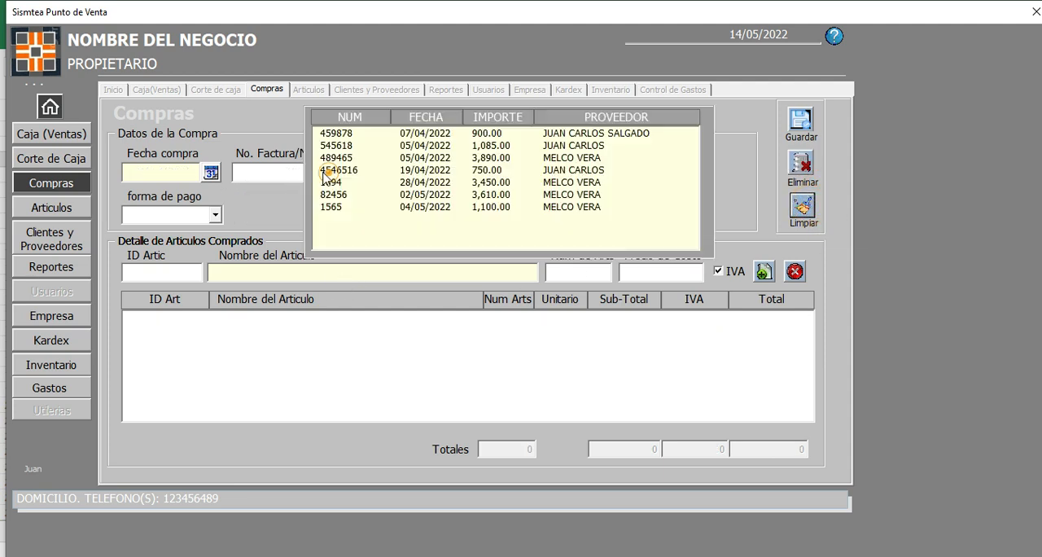
double_click(340, 182)
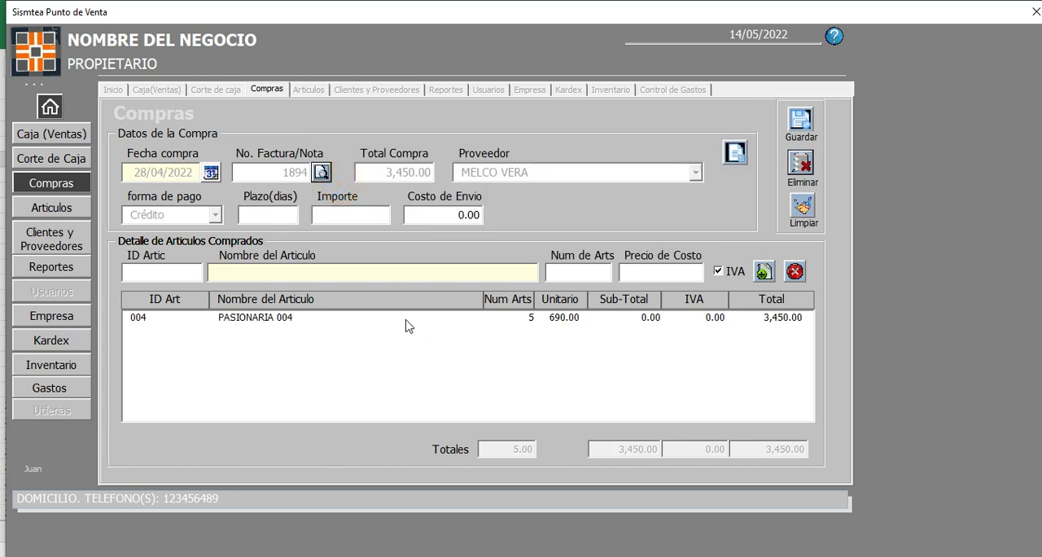
click(735, 153)
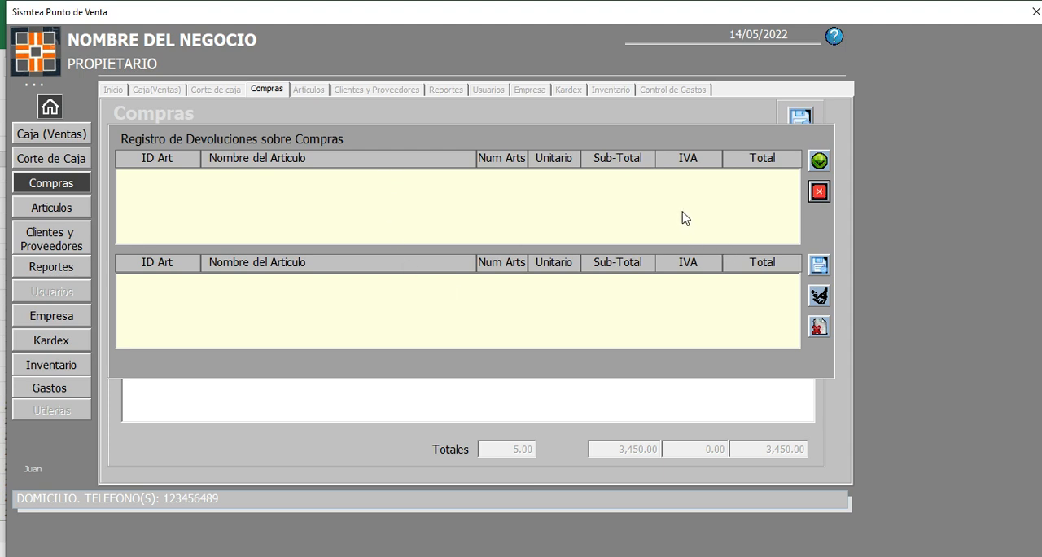
click(820, 193)
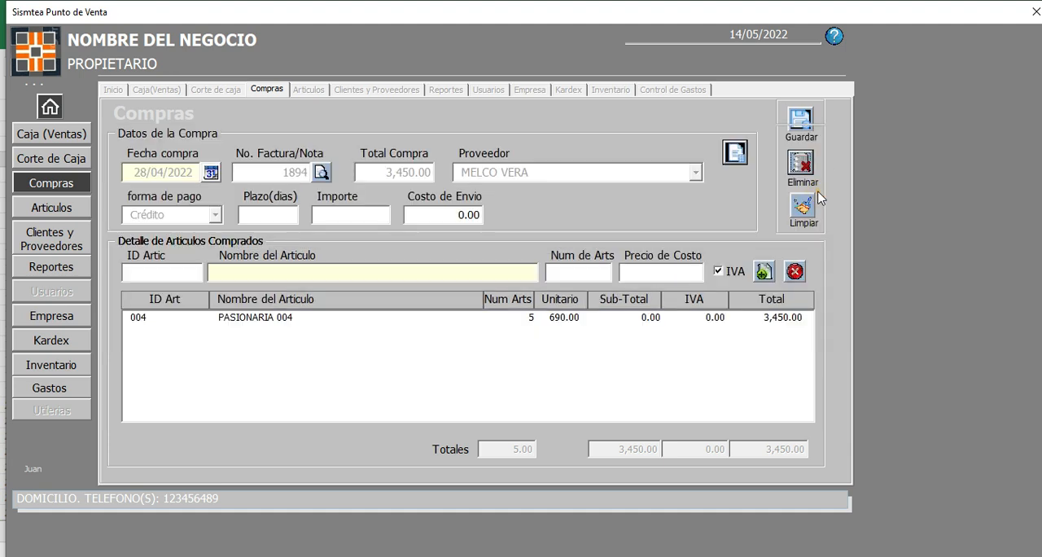
Step: Highlight the reports item in the Contenido.txt notes in Notepad, return to the point of sale system, and clear the purchase form
click(292, 556)
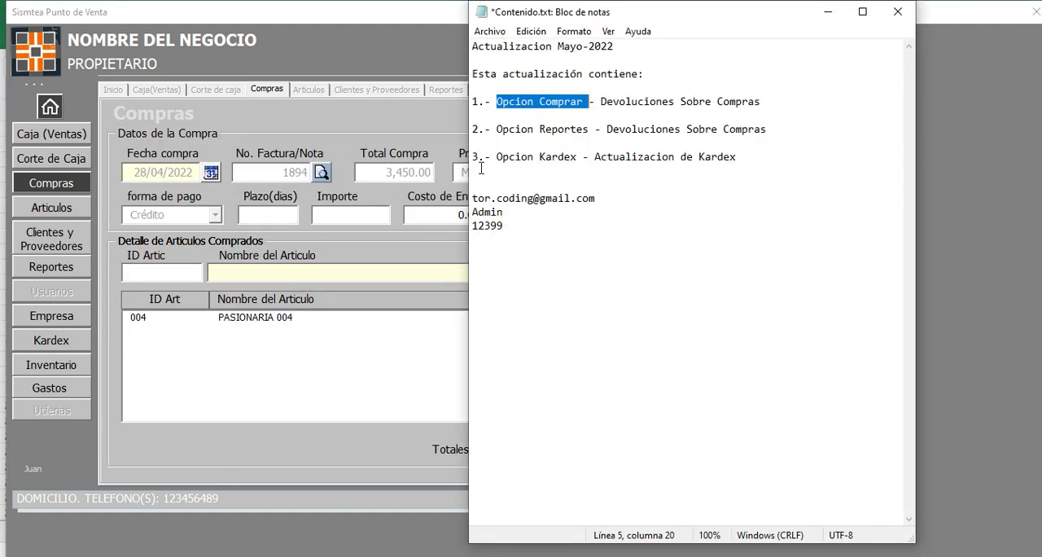
drag(490, 129, 571, 126)
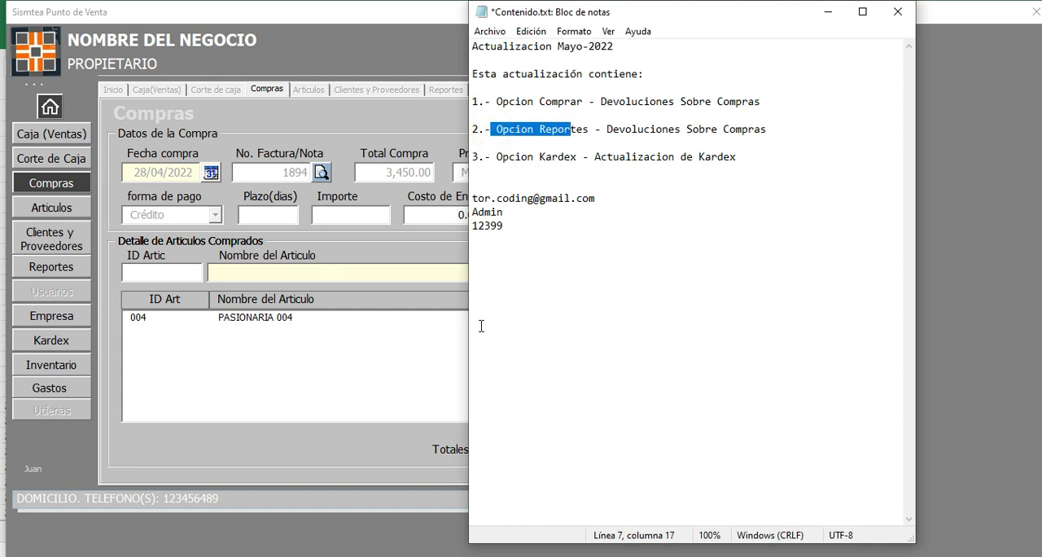
click(385, 345)
click(802, 208)
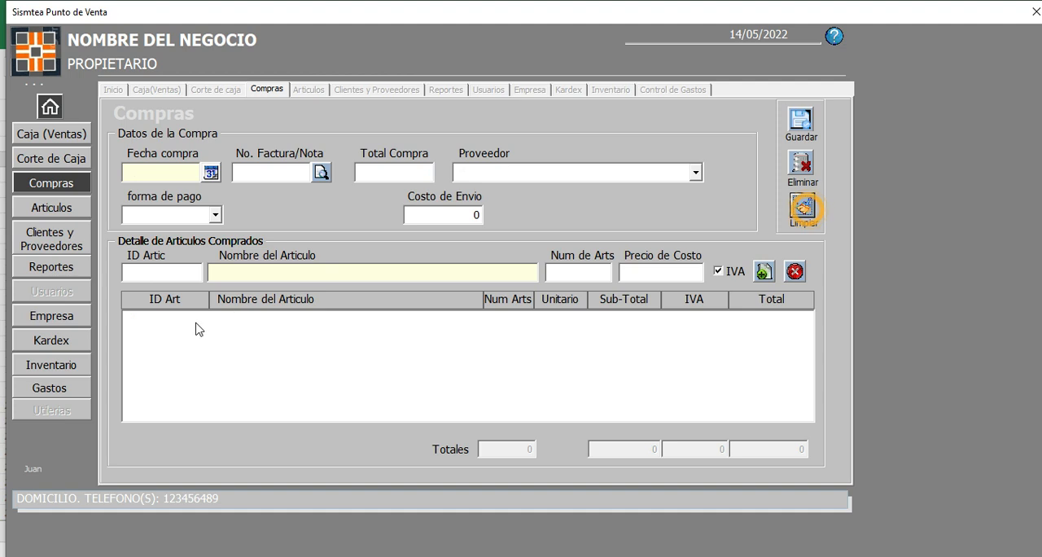
Step: Open the reports section and run the Devoluciones Sobre Compras report for 01/05/2022 to 14/05/2022
click(49, 271)
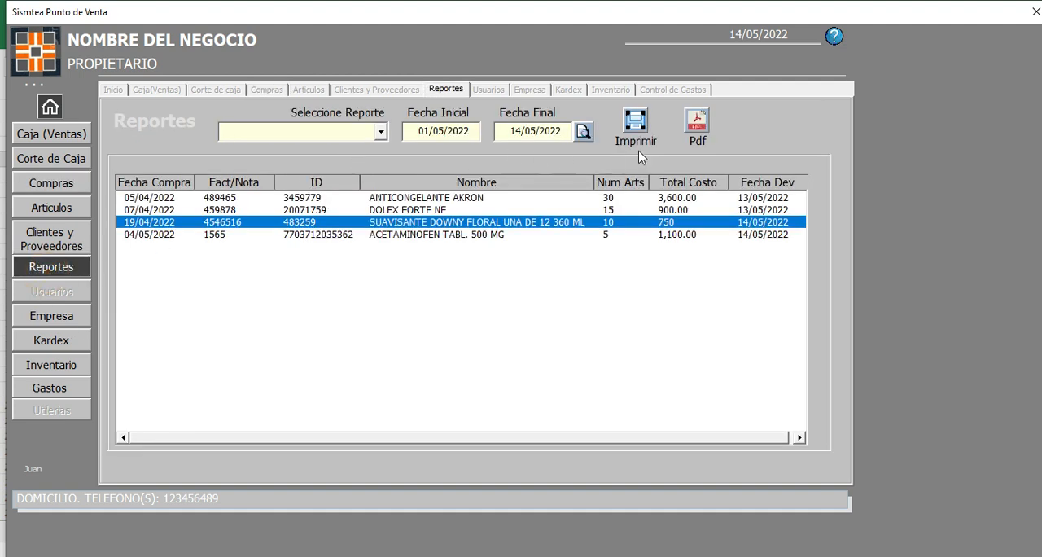
click(380, 132)
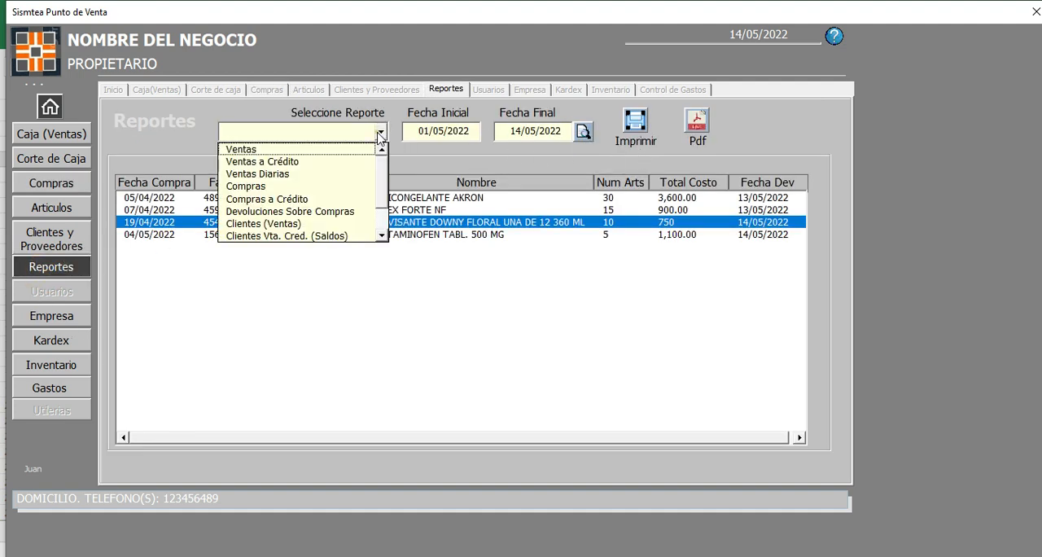
click(307, 212)
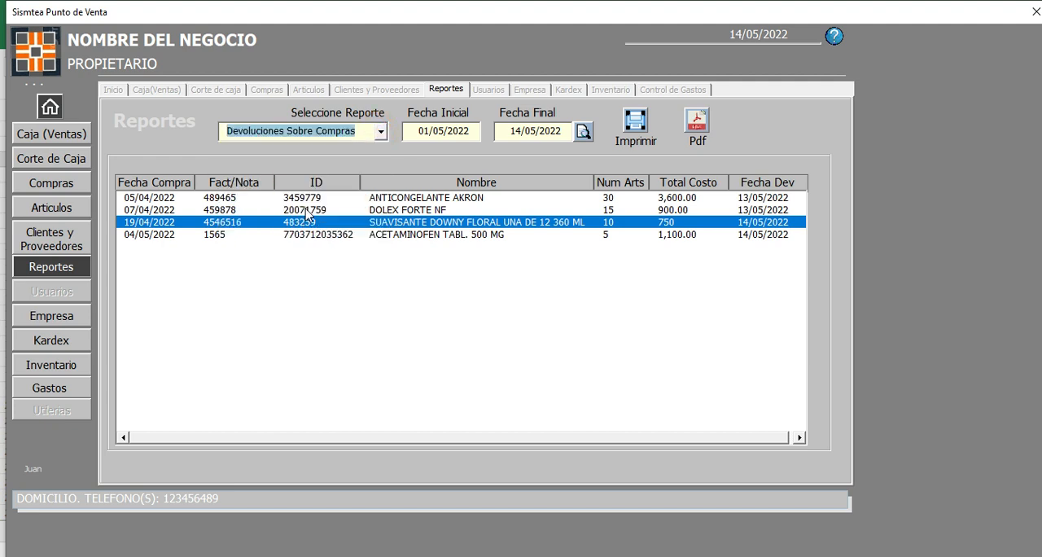
click(452, 137)
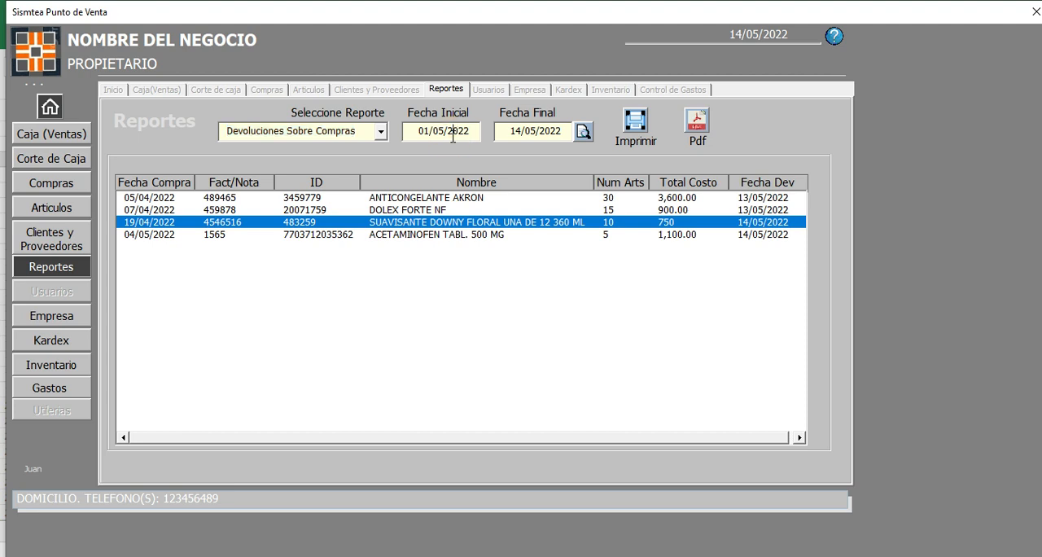
click(583, 131)
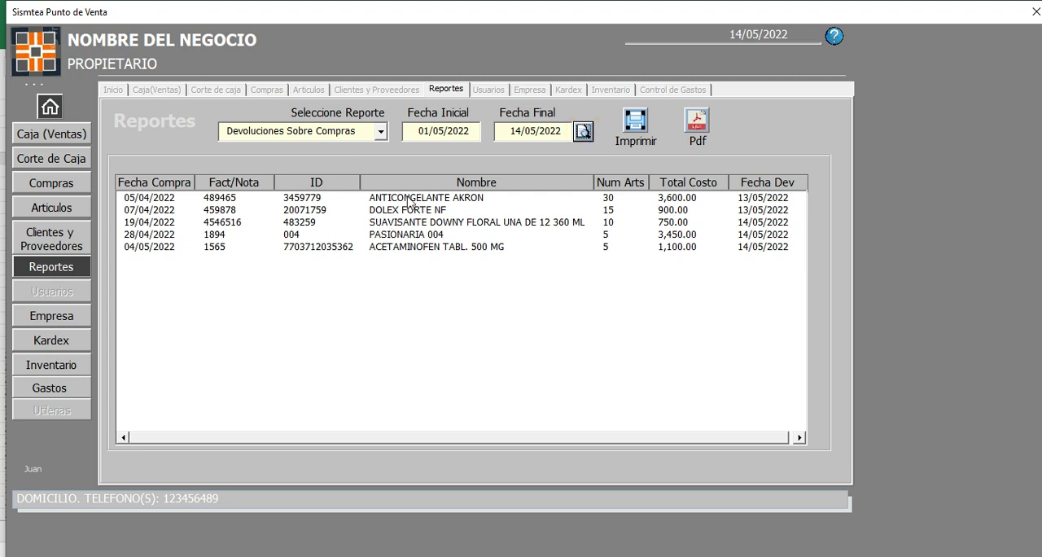
Step: Point out the SUAVISANTE DOWNY FLORAL UNA DE 12 360 ML return in the purchase returns report
click(157, 225)
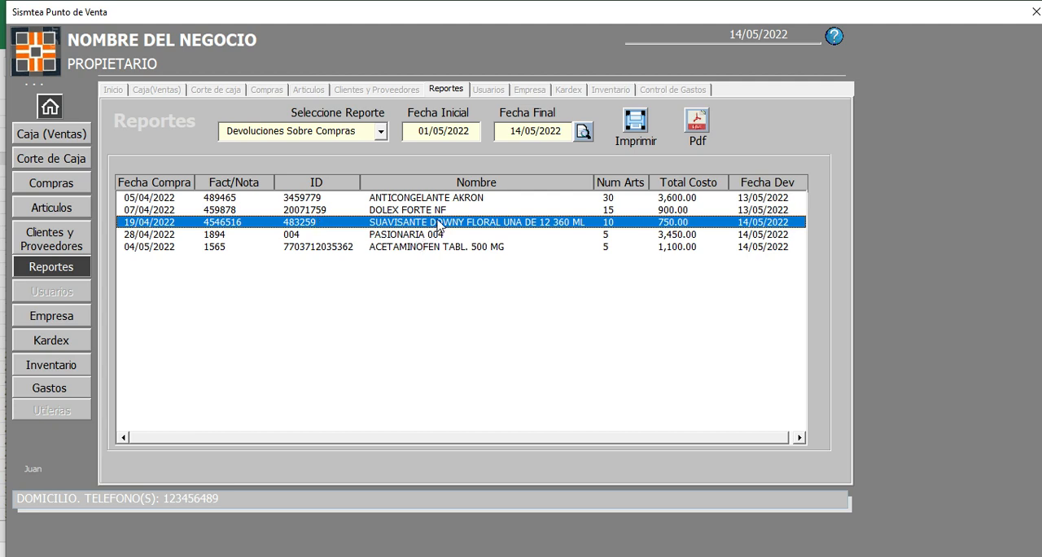
click(631, 224)
click(697, 122)
Step: Highlight the Opcion Kardex item in the Contenido.txt notes in Notepad and open the point of sale system's Kardex section
key(alt+Tab)
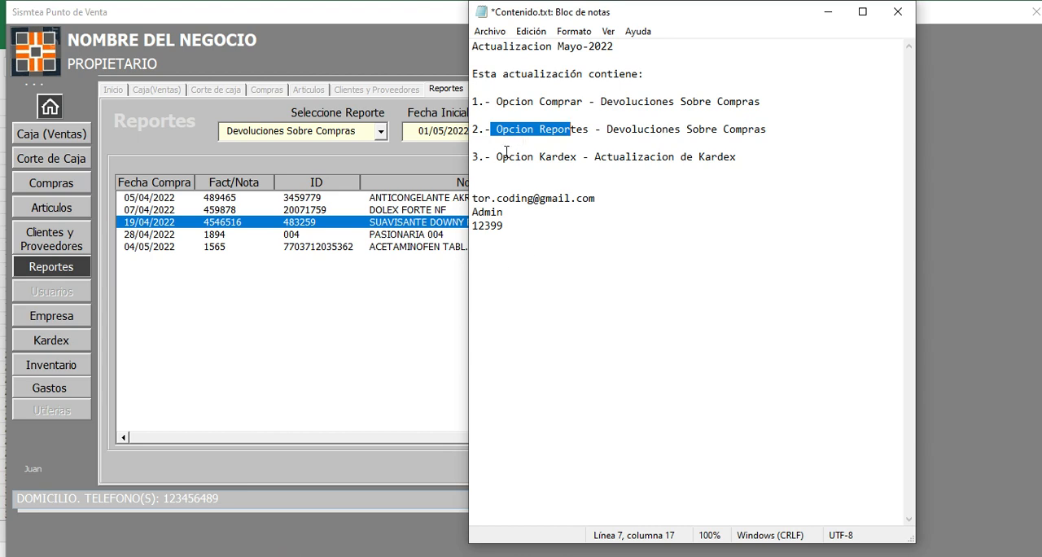
drag(497, 157, 574, 161)
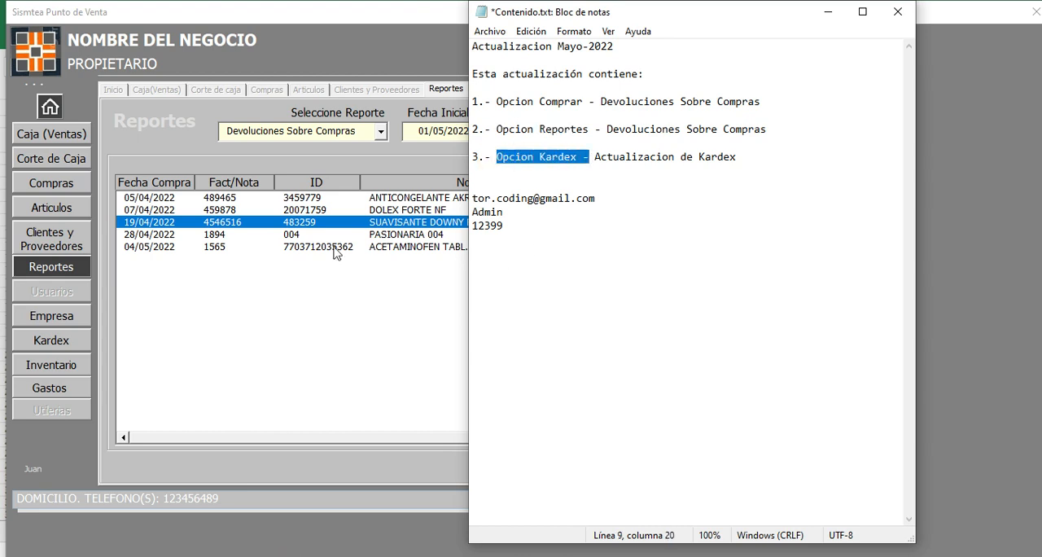
click(54, 340)
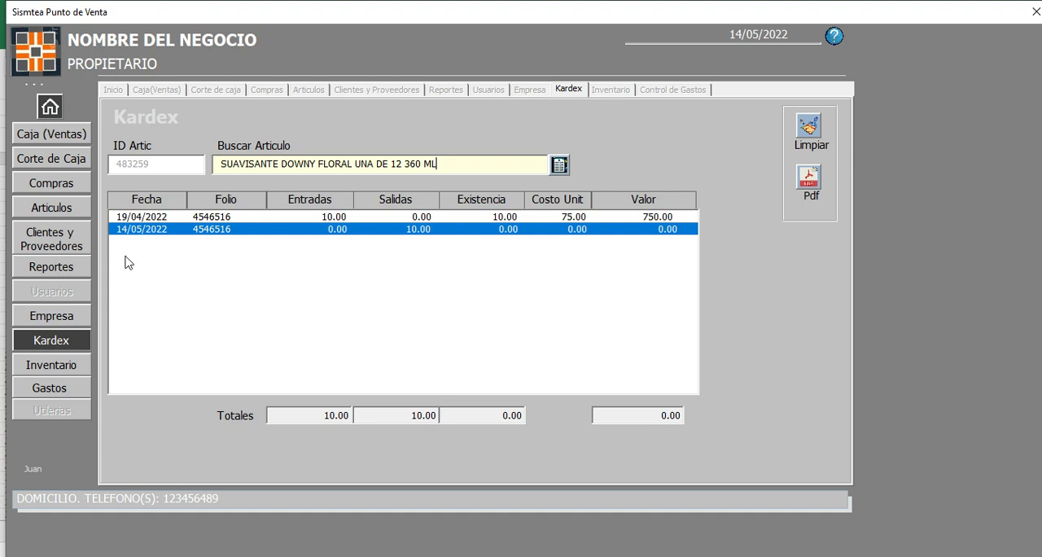
Step: Recheck the returned articles in the returns report, and load the Kardex for PASIONARIA 004
click(51, 266)
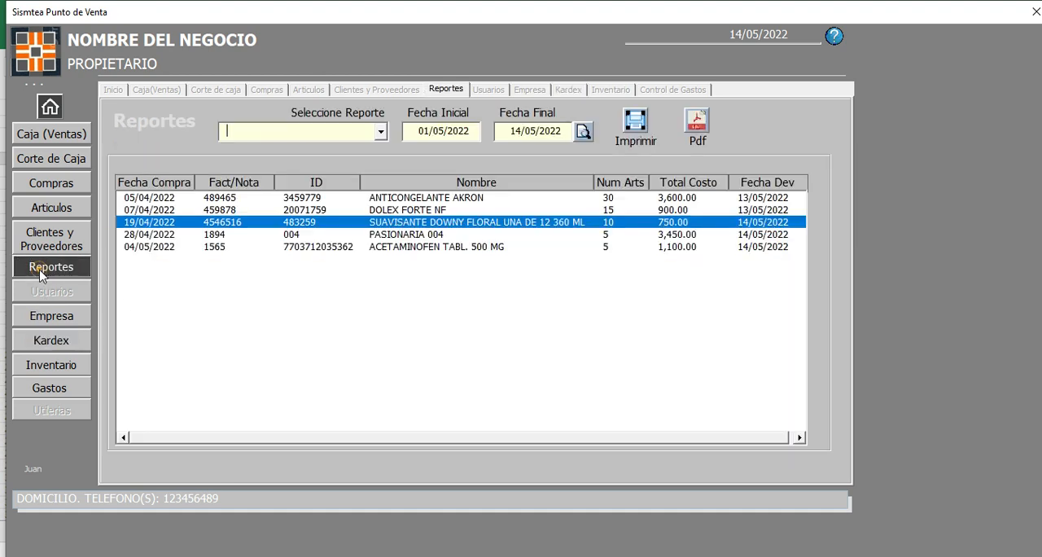
click(400, 247)
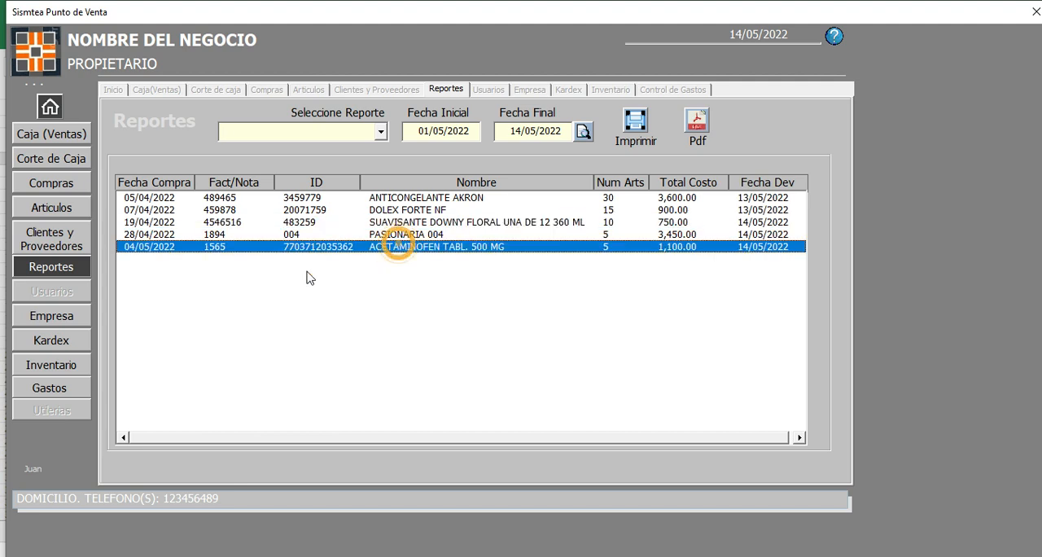
click(67, 342)
click(465, 159)
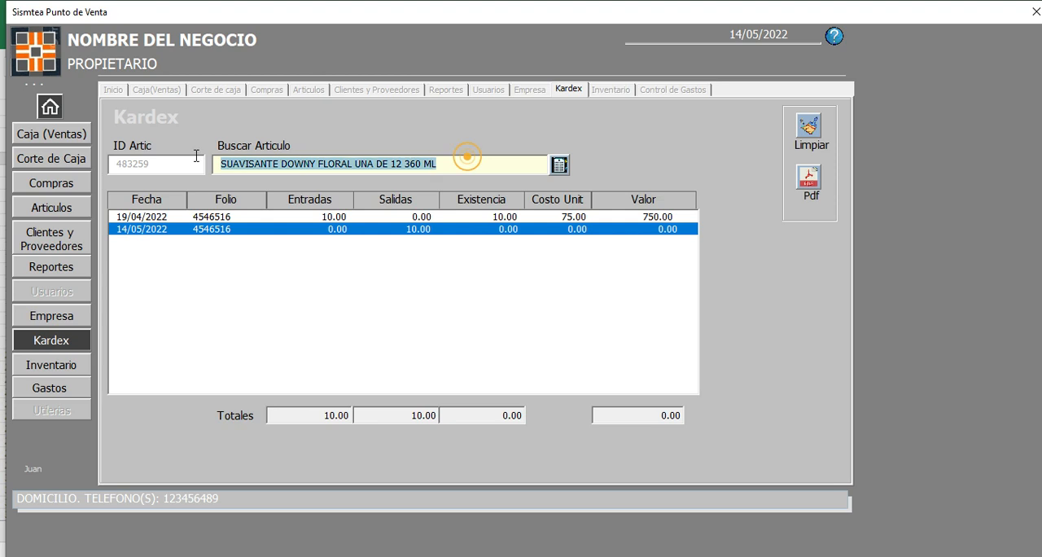
text(P)
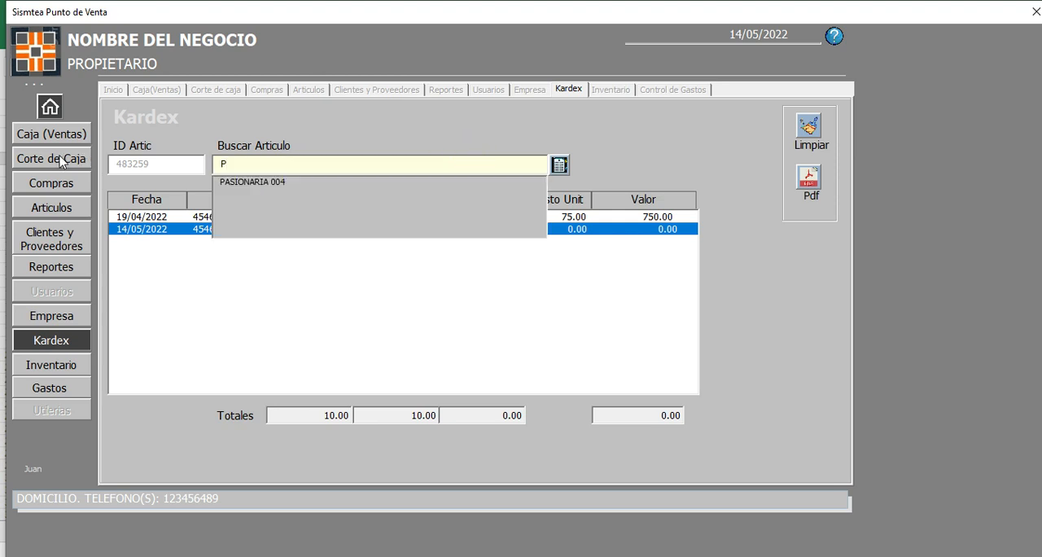
click(263, 183)
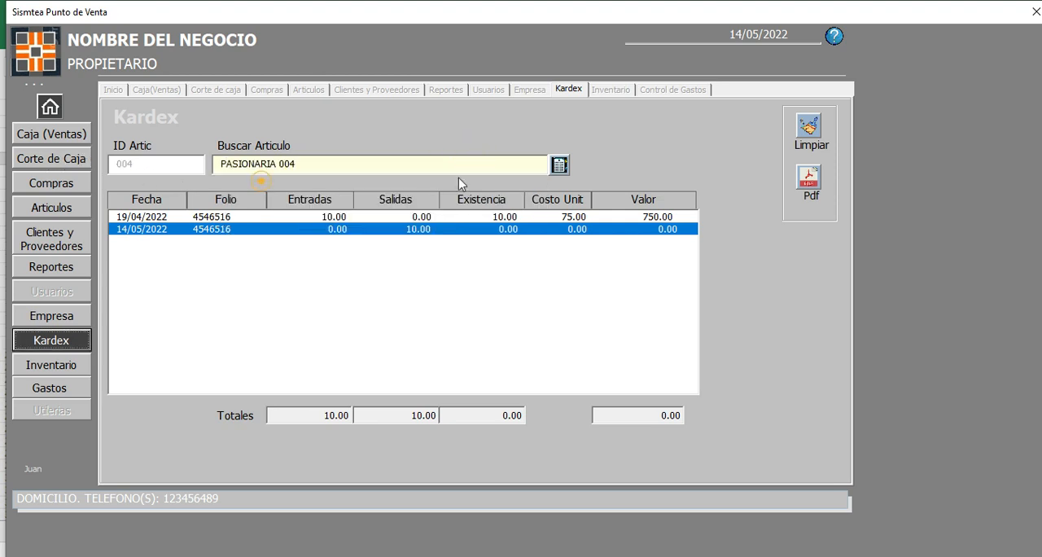
click(559, 165)
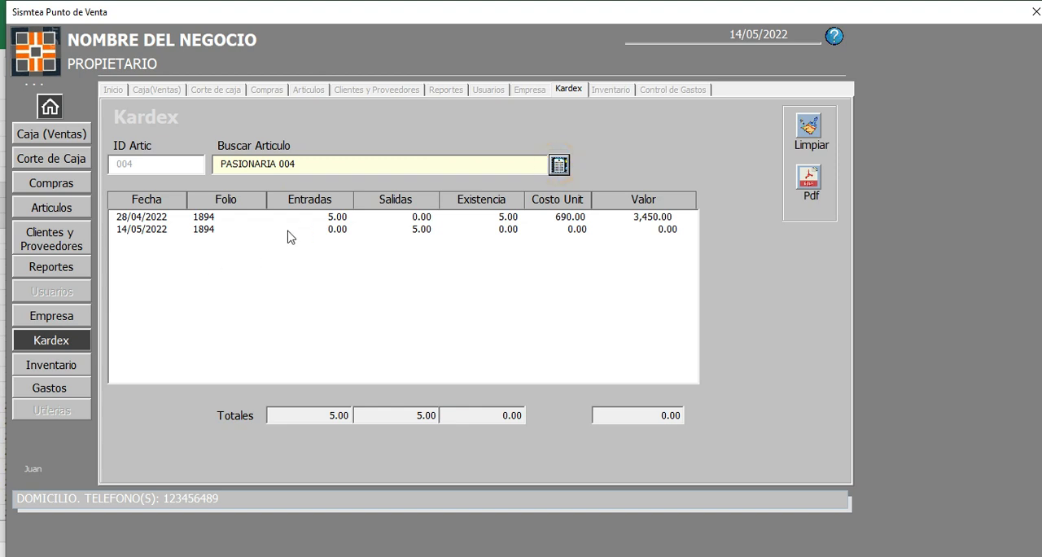
Step: Examine the 28/04/2022 purchase entry and the 14/05/2022 return exit in the PASIONARIA 004 Kardex
click(204, 221)
click(204, 222)
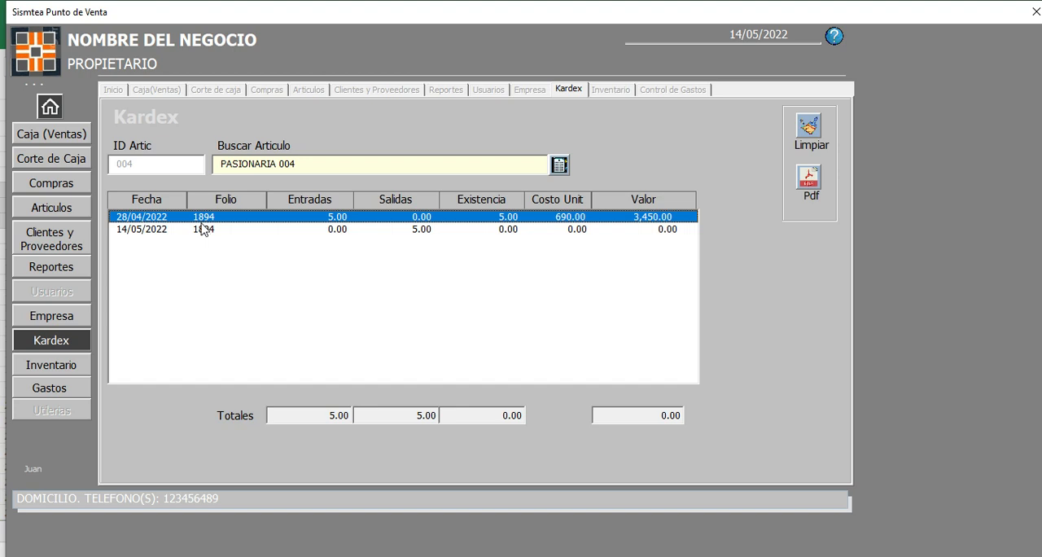
click(332, 215)
click(399, 232)
click(399, 235)
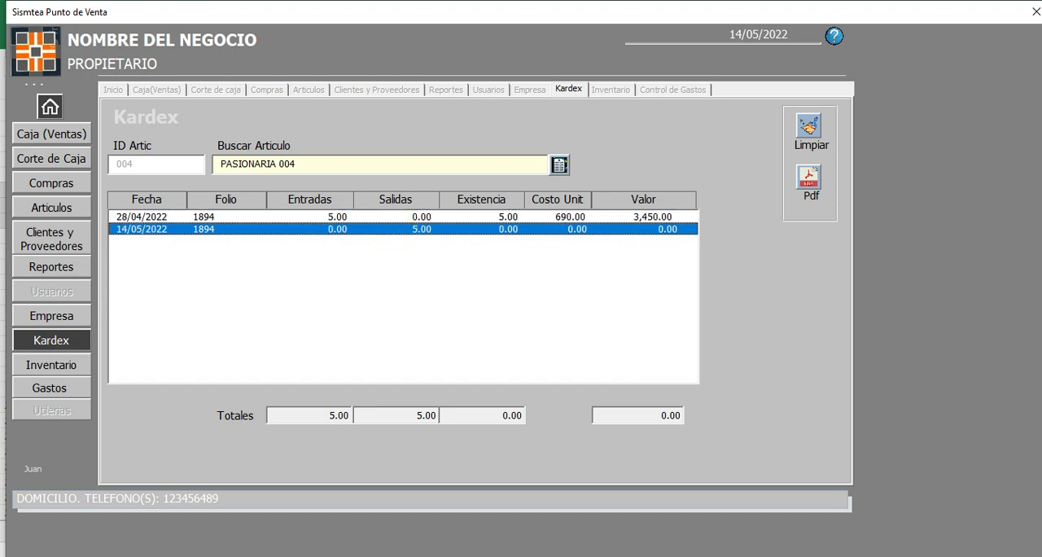
Step: Bring up the Contenido.txt notes in Notepad, remove the text highlight, and return to the point of sale system
click(325, 500)
click(642, 269)
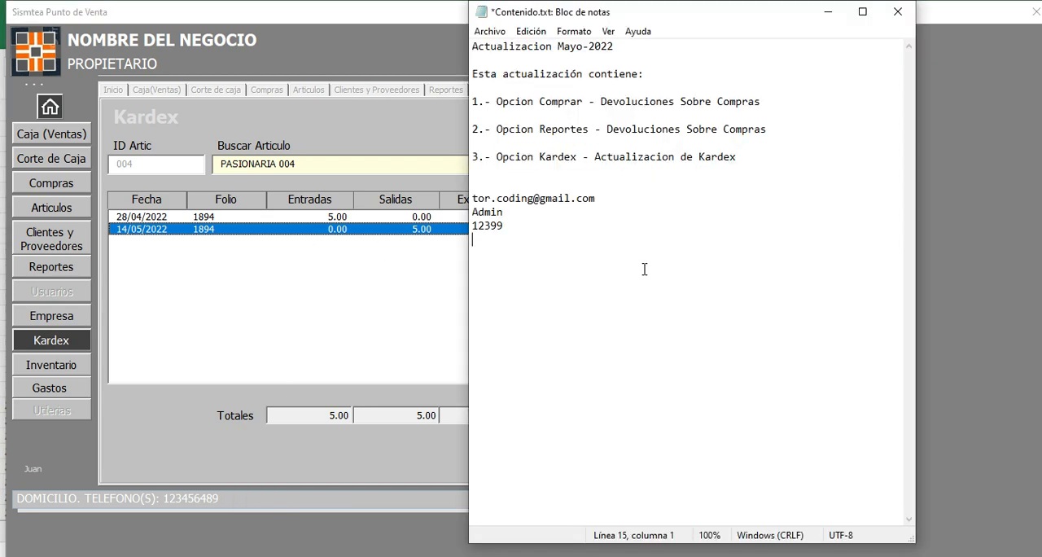
click(417, 287)
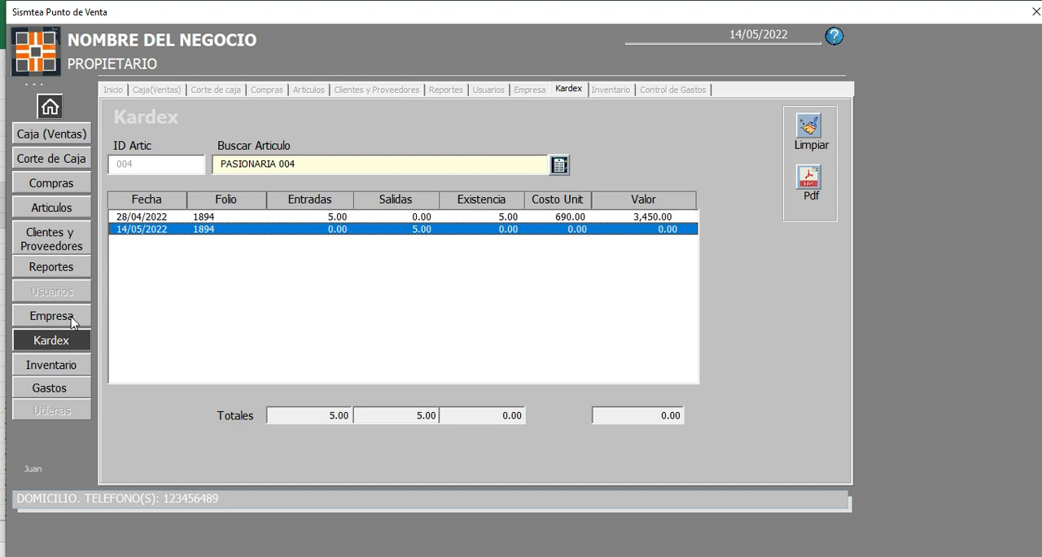
Step: Open the physical inventory form, list the articles for 14/05/2022, and generate the list as a PDF
click(67, 370)
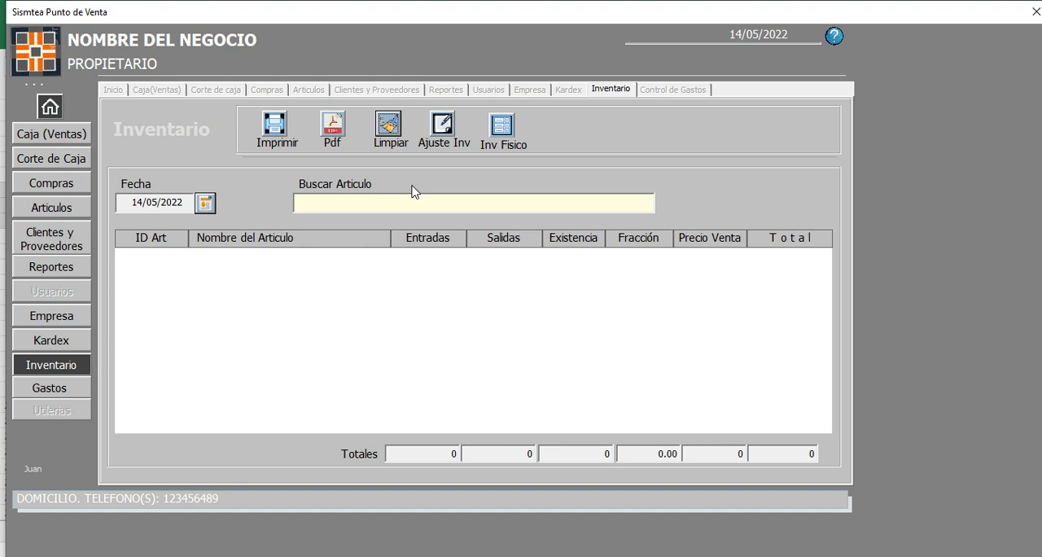
click(503, 132)
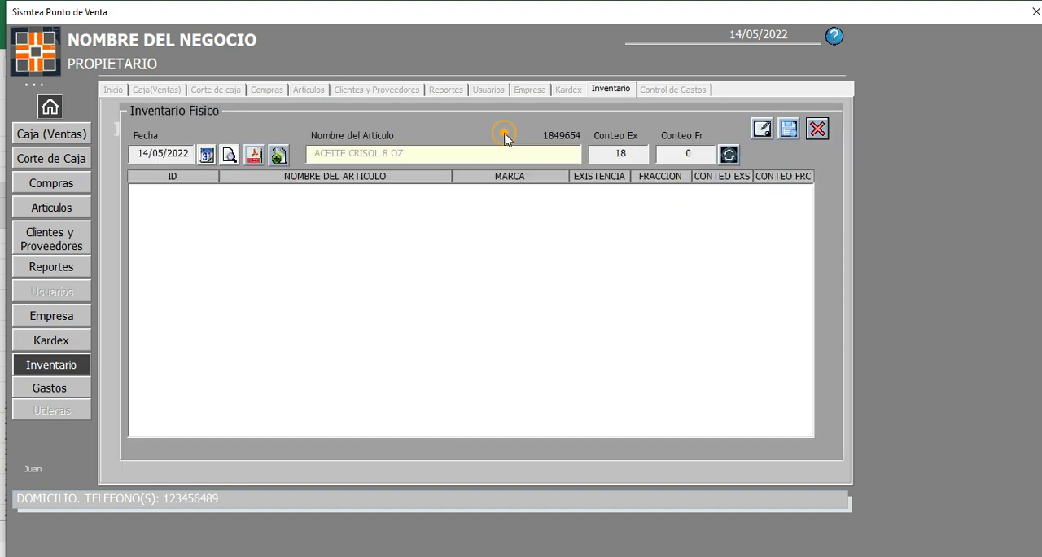
click(228, 154)
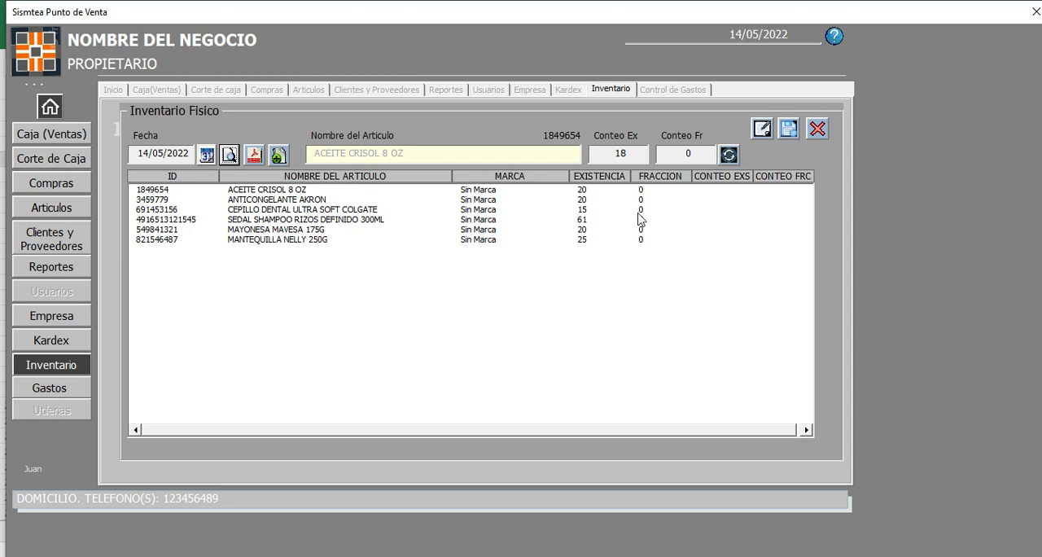
click(251, 163)
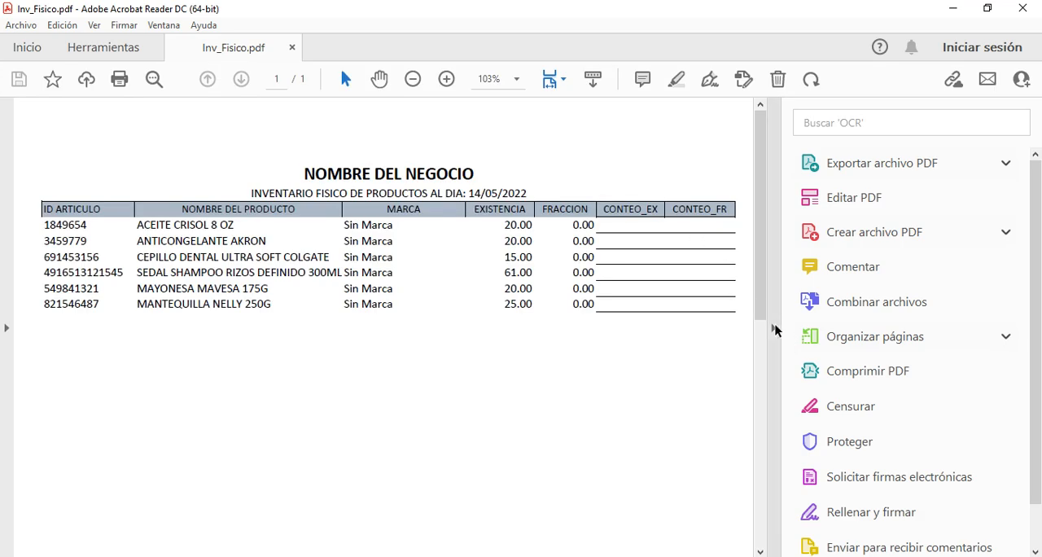
Step: Examine the stock, fraction, CONTEO_EX and CONTEO_FR columns in Inv_Fisico.pdf and close the PDF
click(774, 328)
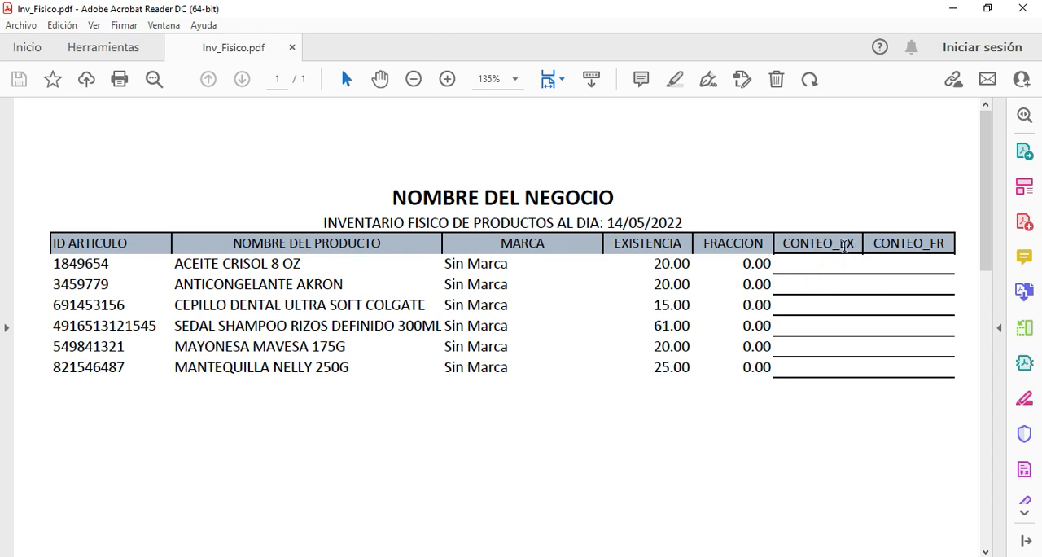
drag(840, 245, 859, 251)
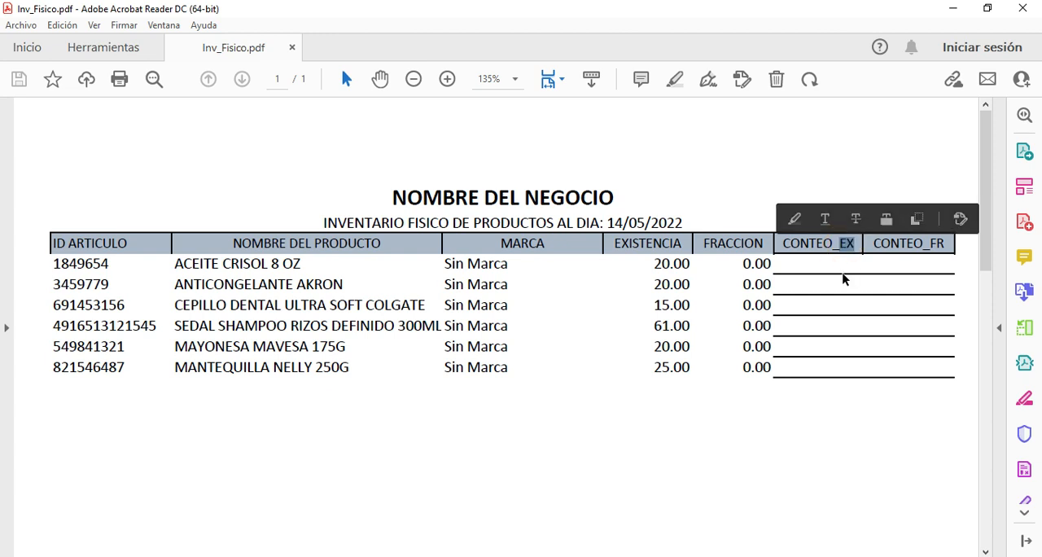
click(823, 264)
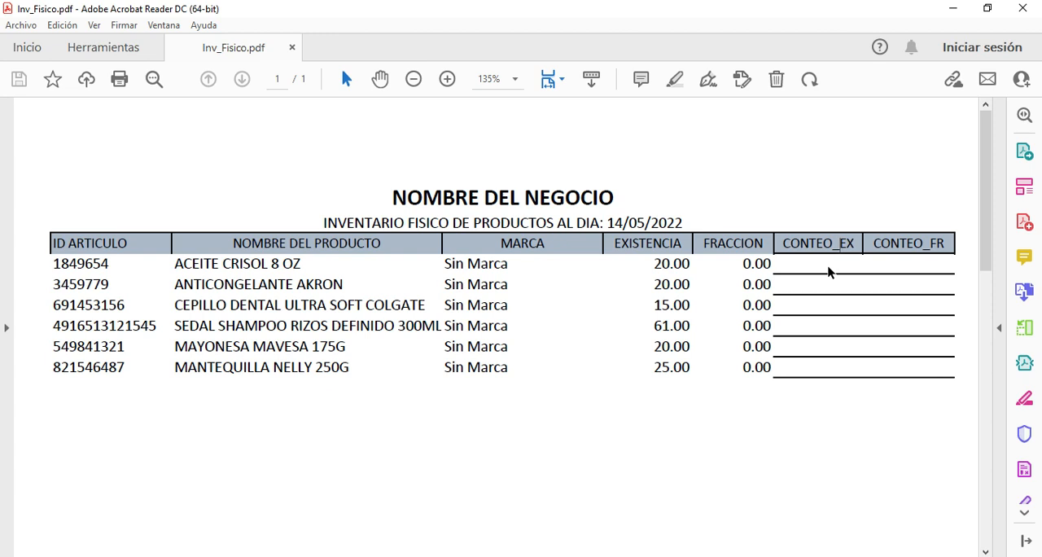
drag(912, 247, 942, 248)
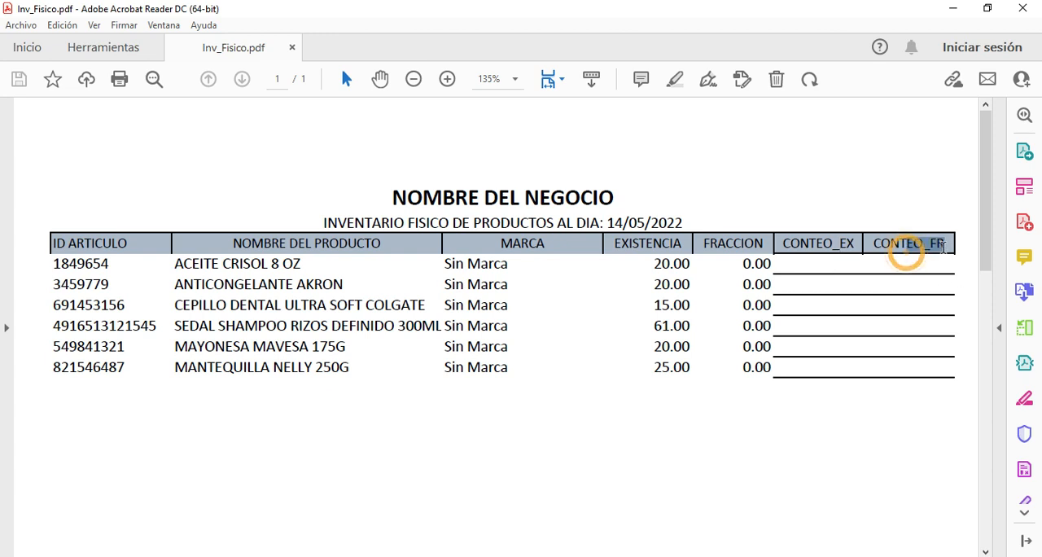
click(905, 264)
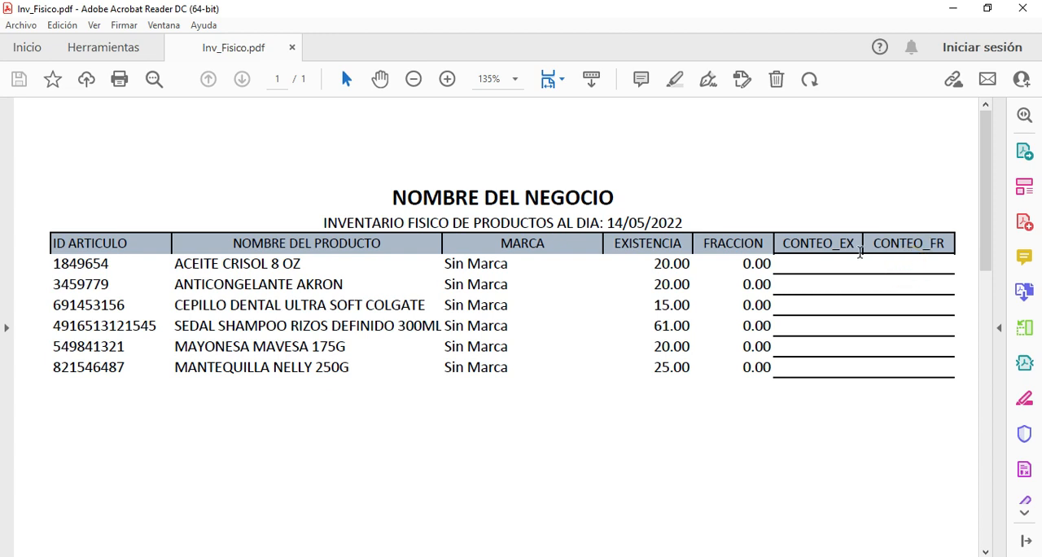
drag(655, 263, 689, 264)
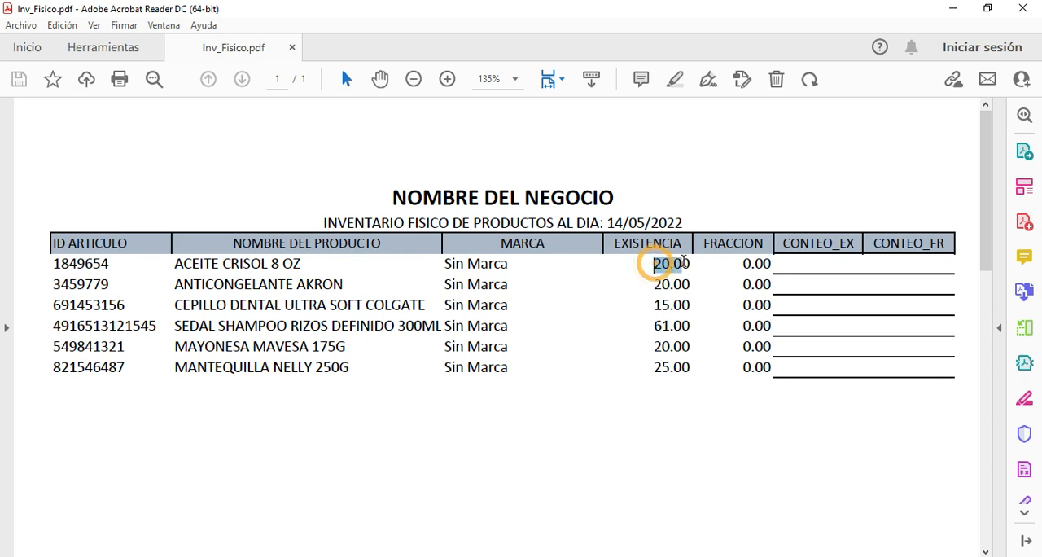
double_click(744, 263)
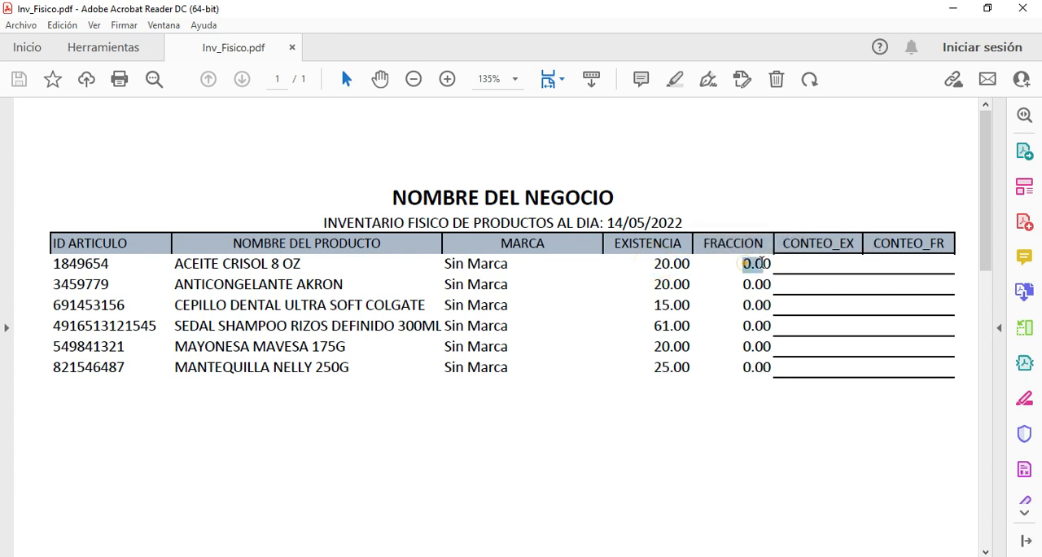
drag(647, 263, 689, 264)
click(803, 265)
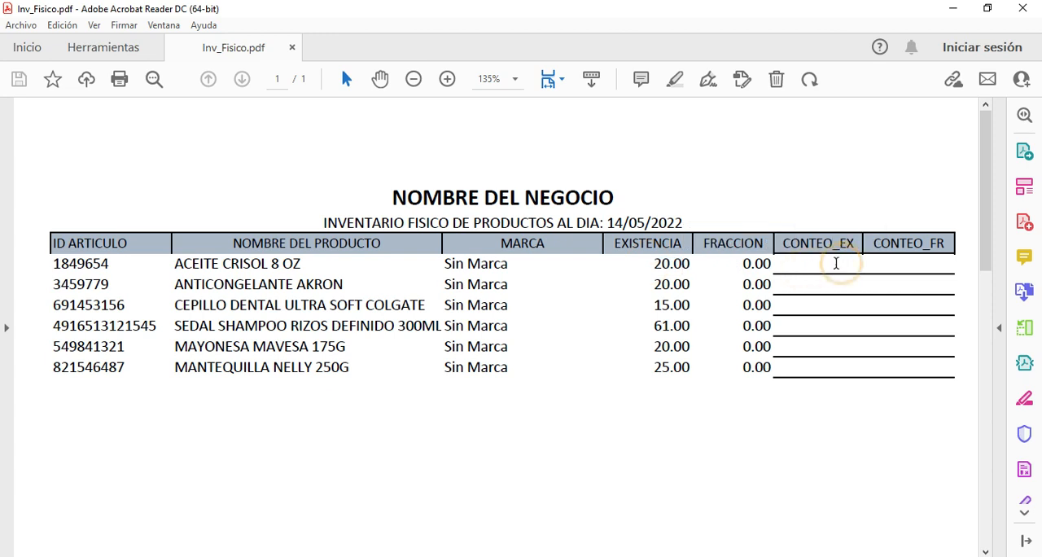
double_click(827, 244)
drag(899, 245, 955, 243)
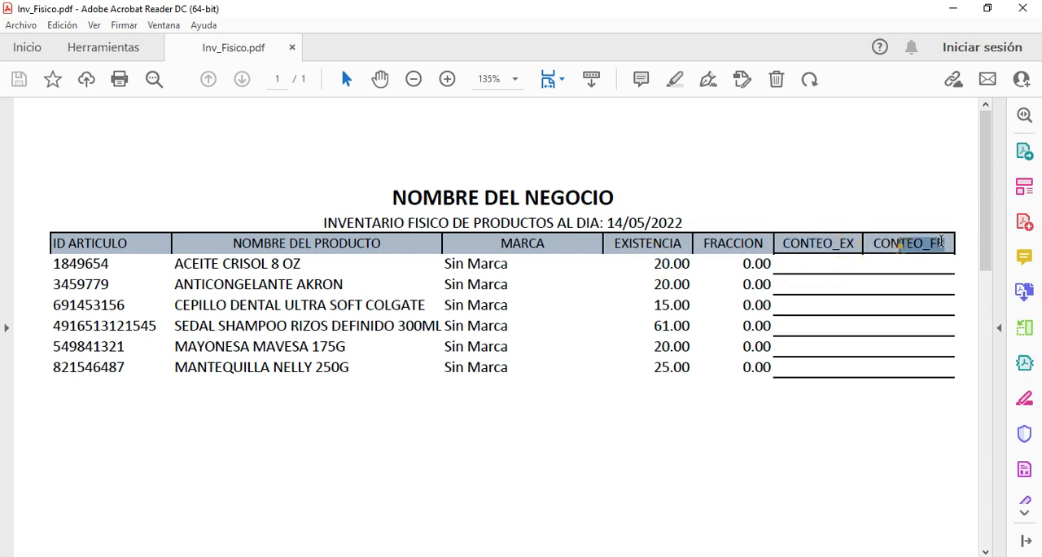
click(811, 242)
drag(810, 242, 915, 269)
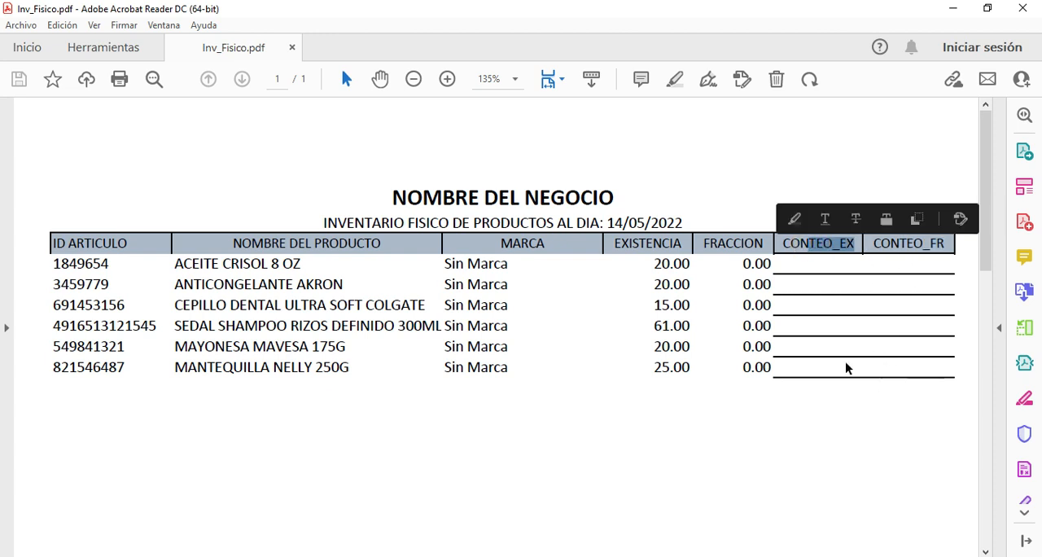
click(1023, 8)
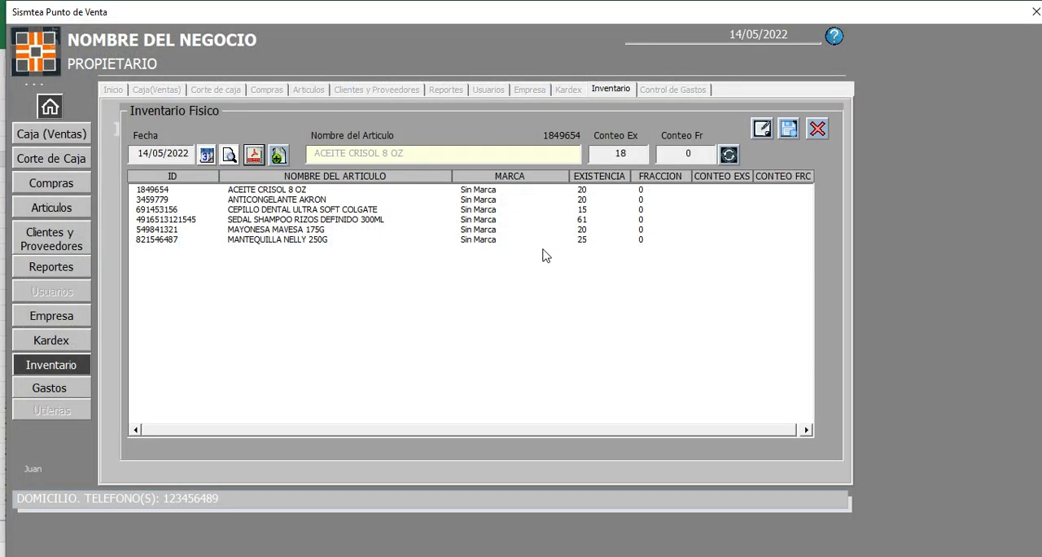
Step: Try a stock count of 20 and replace it with 15 for ACEITE CRISOL 8 OZ, and close the physical inventory form
click(312, 190)
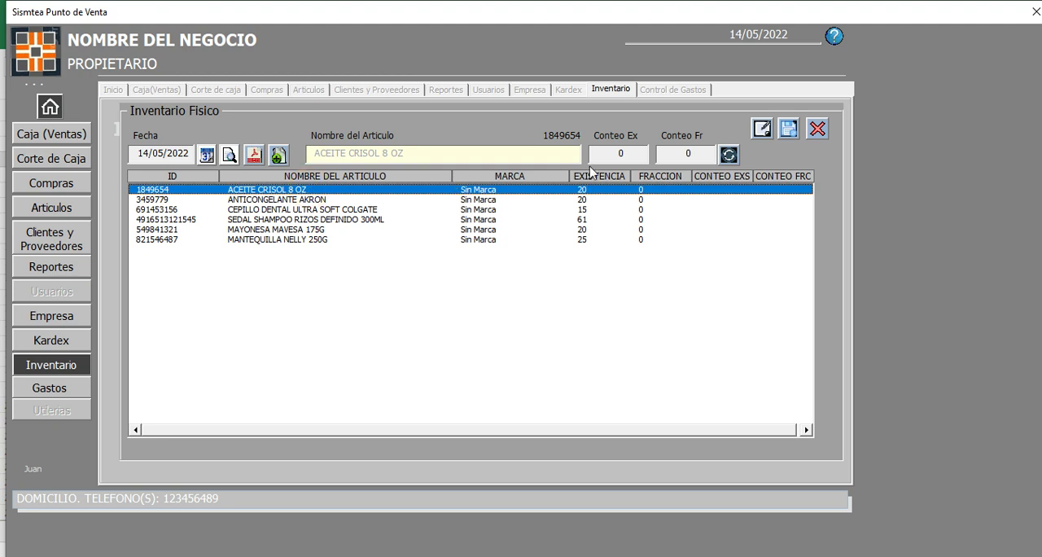
click(621, 154)
click(682, 155)
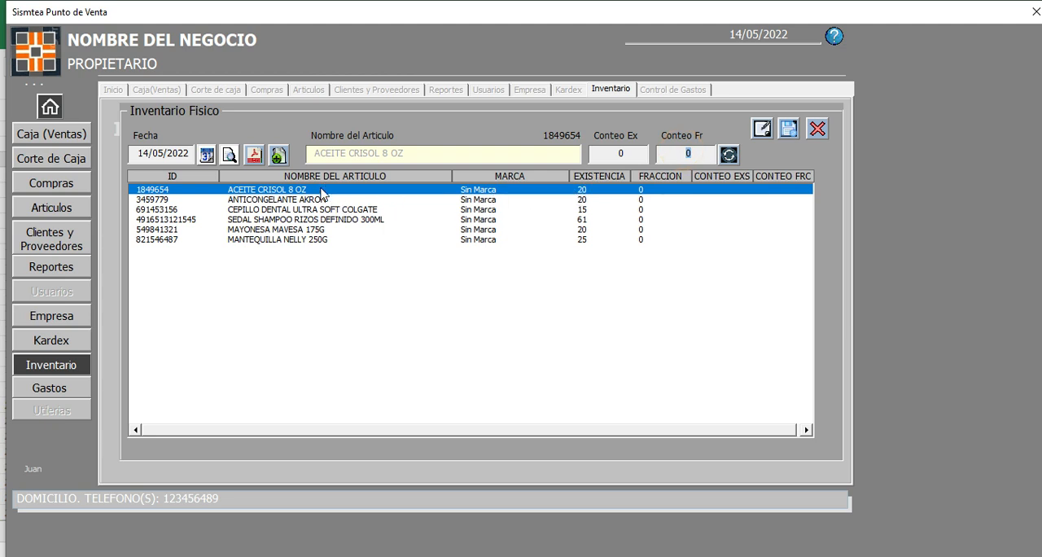
click(593, 155)
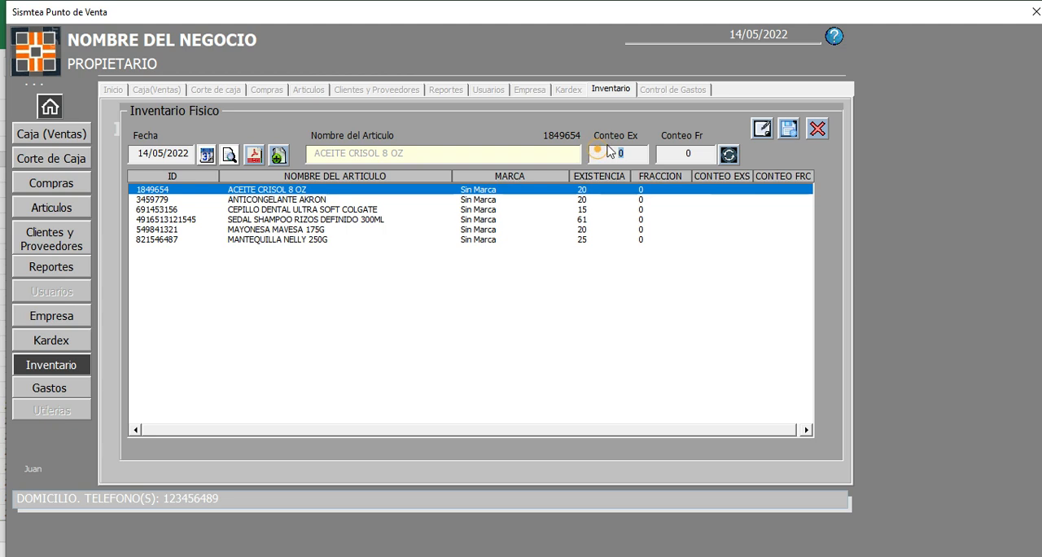
text(20)
key(BackSpace)
key(BackSpace)
text(15)
click(815, 131)
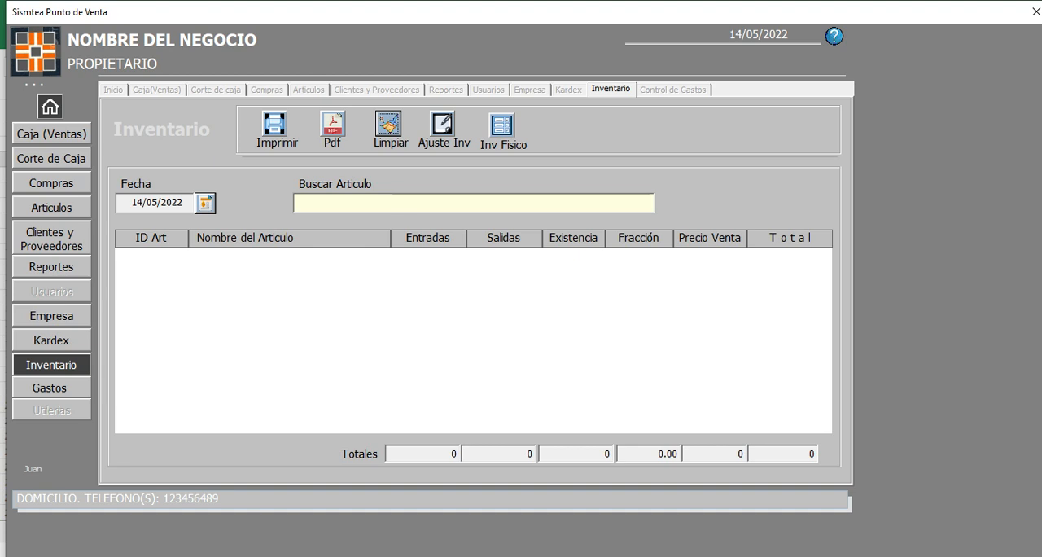
Step: Switch back to the Contenido.txt notes in Notepad
mouse_move(281, 556)
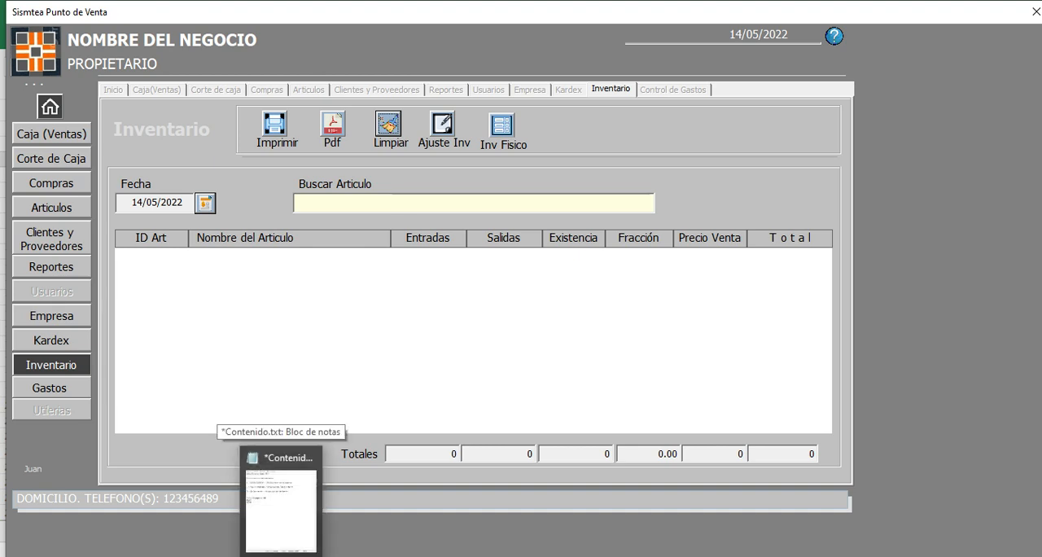